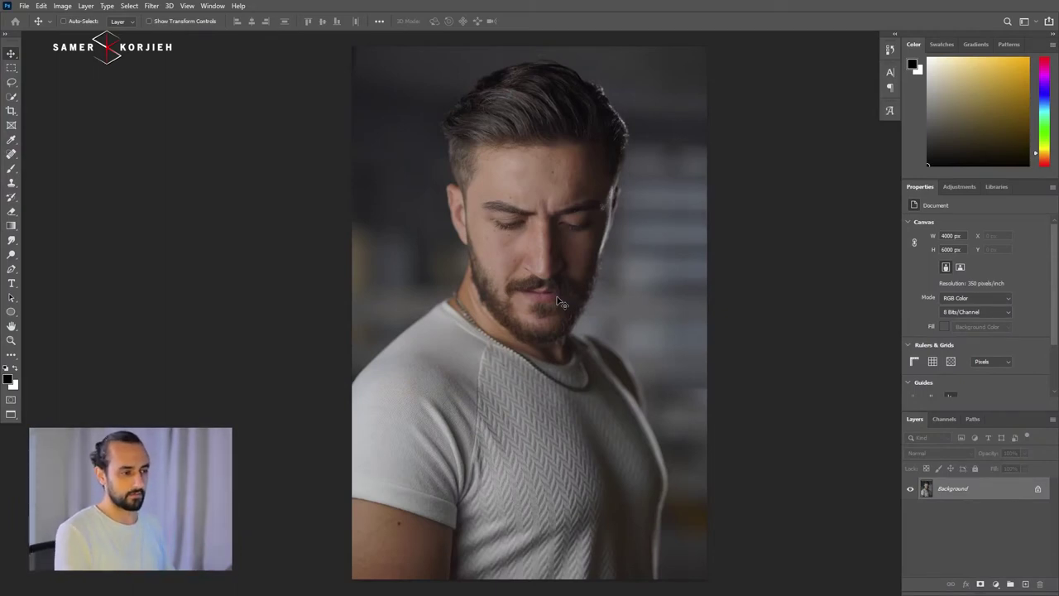
- Zoom in on the bearded man's face
scroll(568, 151, "up", 1)
scroll(577, 190, "up", 1)
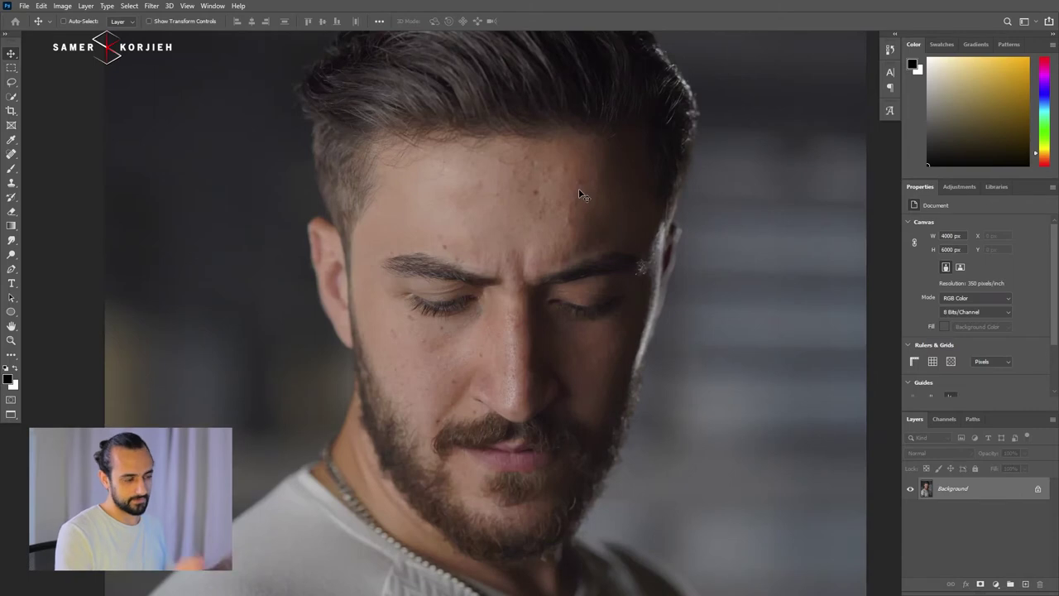
scroll(541, 198, "up", 1)
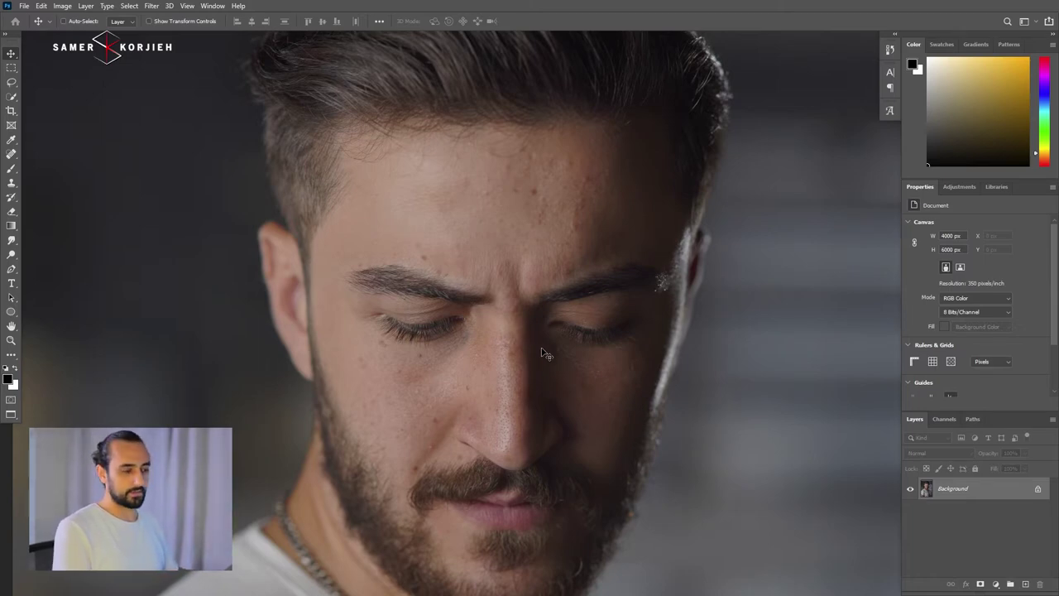
- Duplicate the photo to Layer 1, hide the Background layer and select Layer 1
key("ctrl+j")
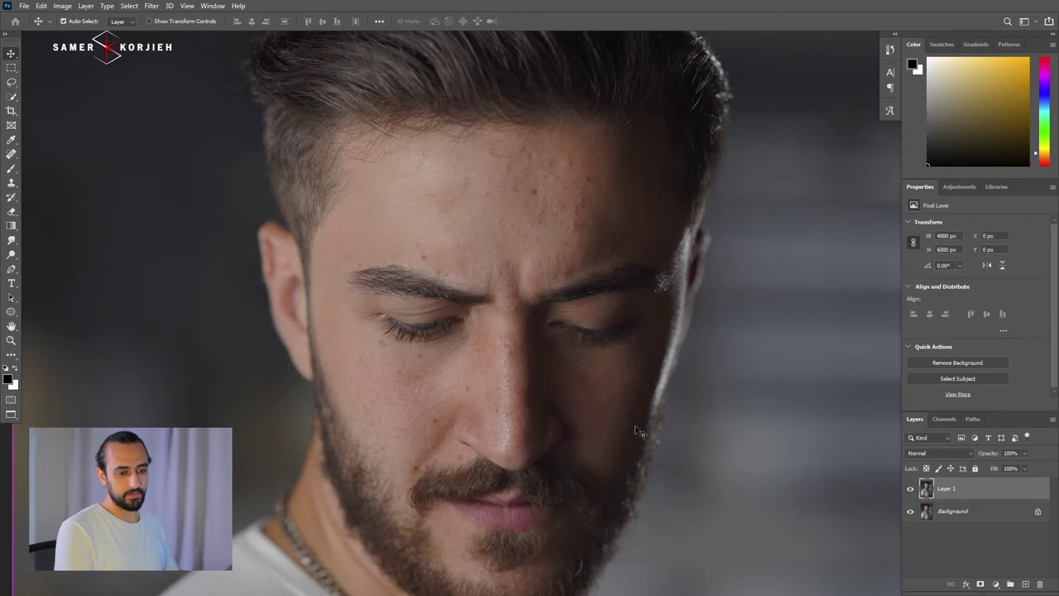
left_click(955, 514)
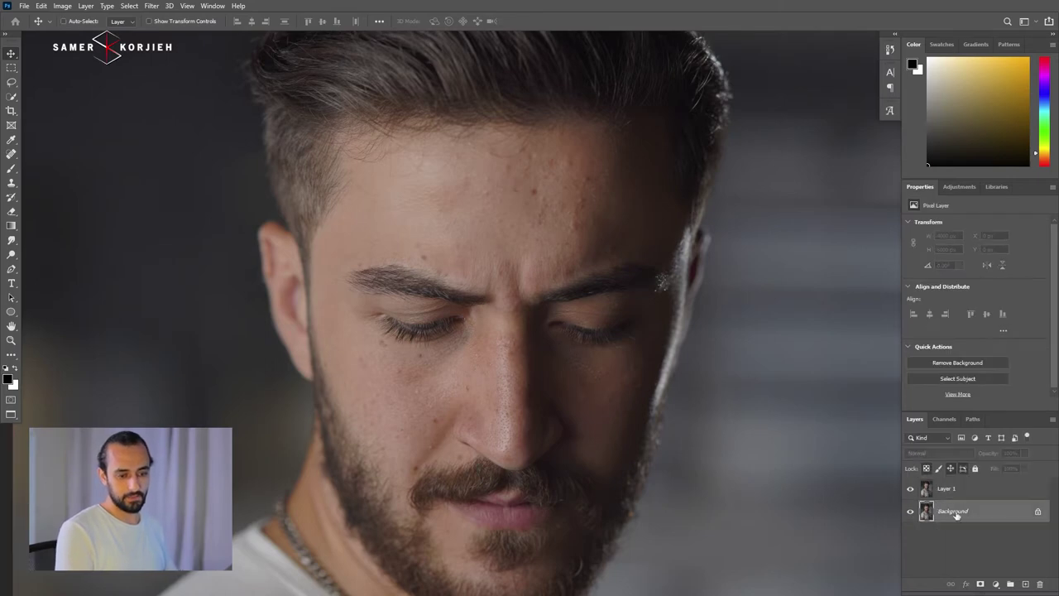
left_click(910, 512)
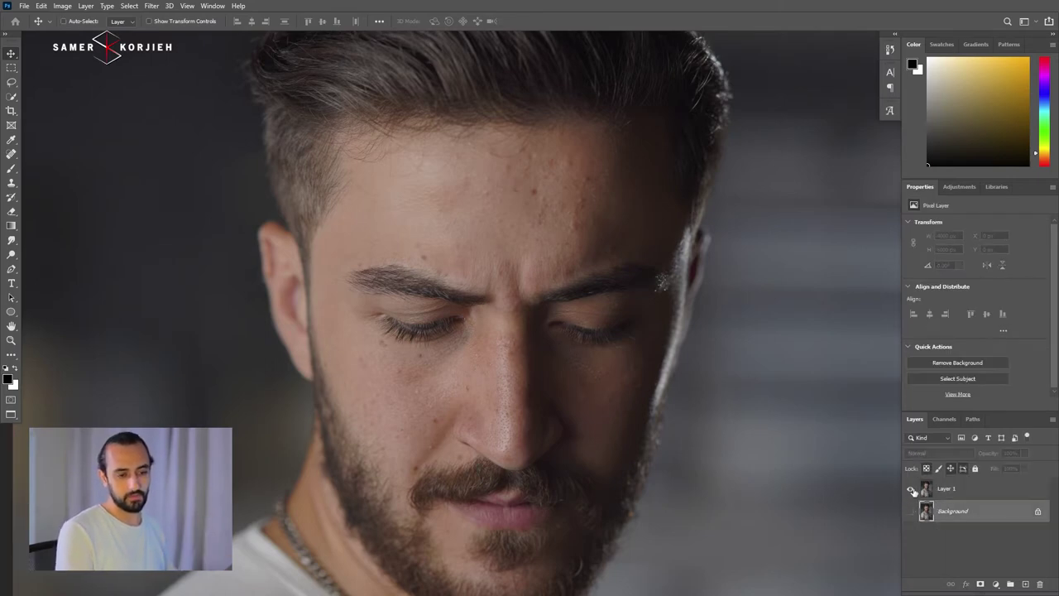
left_click(980, 493)
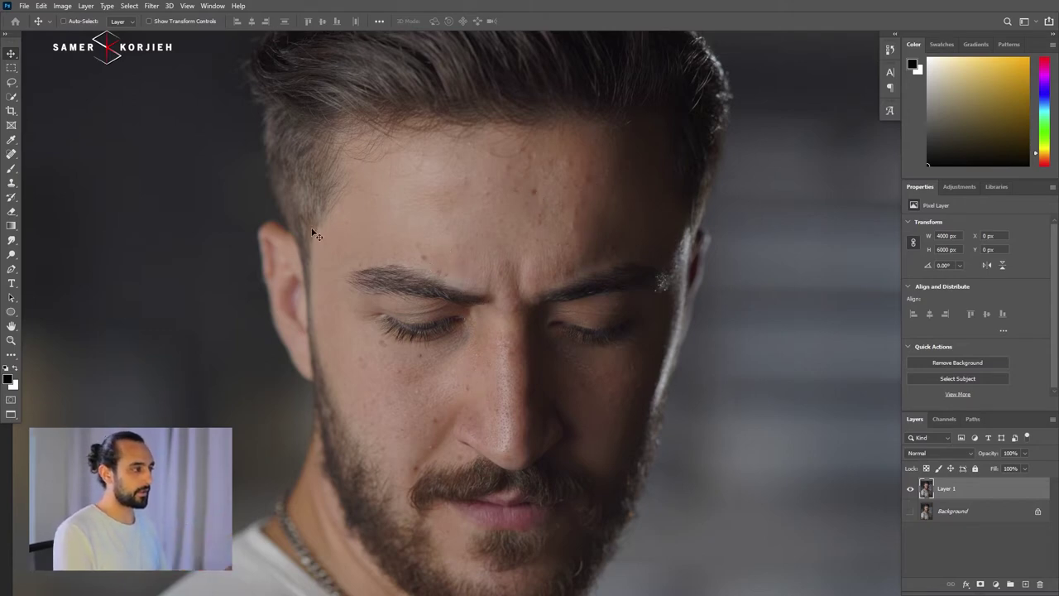
- Spot-heal two spots on the forehead
left_click(14, 156)
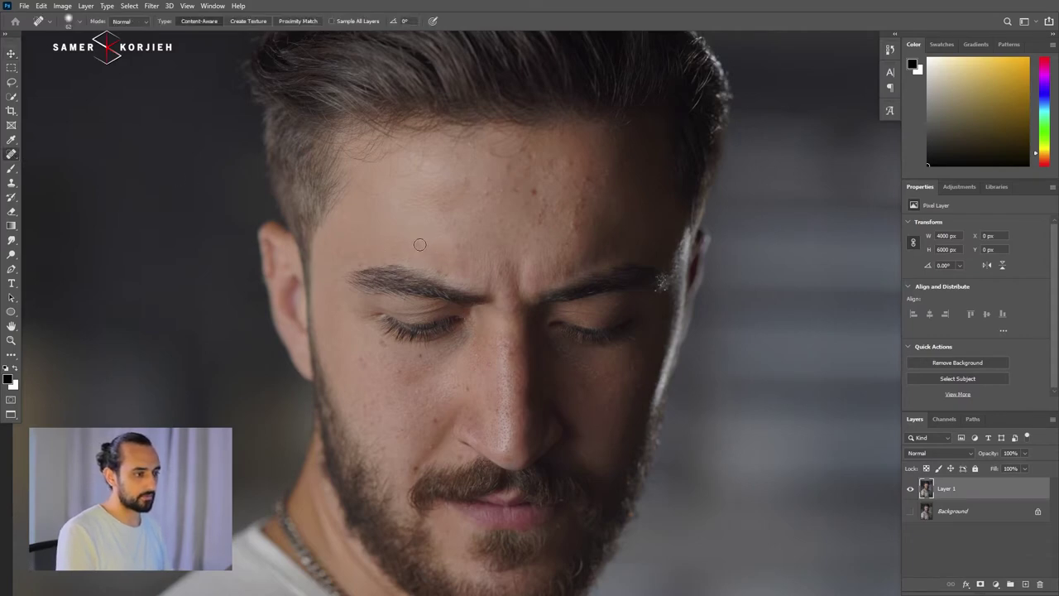
left_click_drag(424, 259, 425, 260)
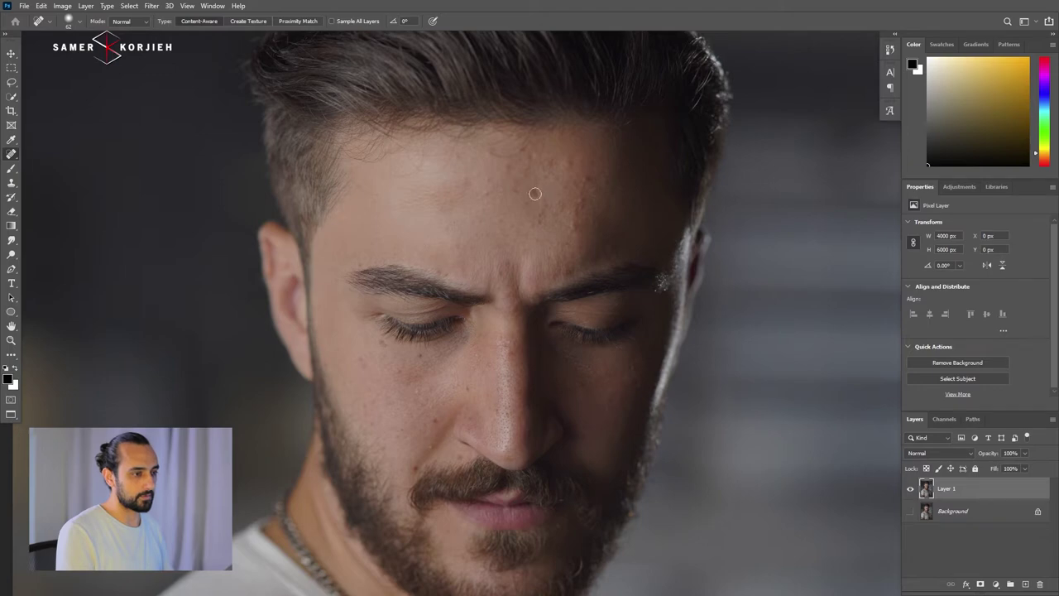
left_click_drag(535, 194, 537, 217)
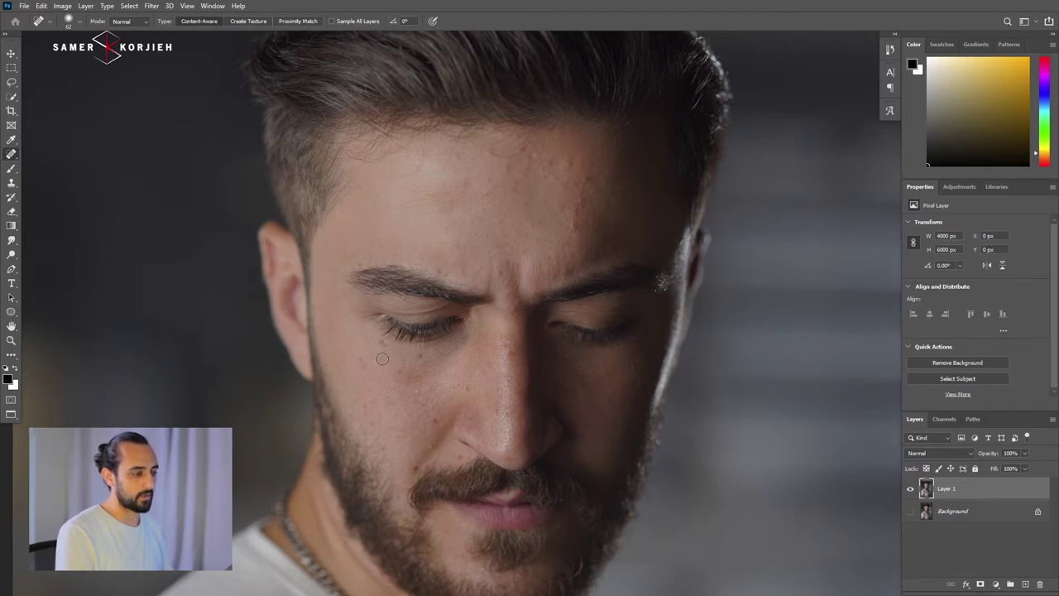
- Patch the small blemishes under the left-side eye with nearby clean skin
right_click(14, 156)
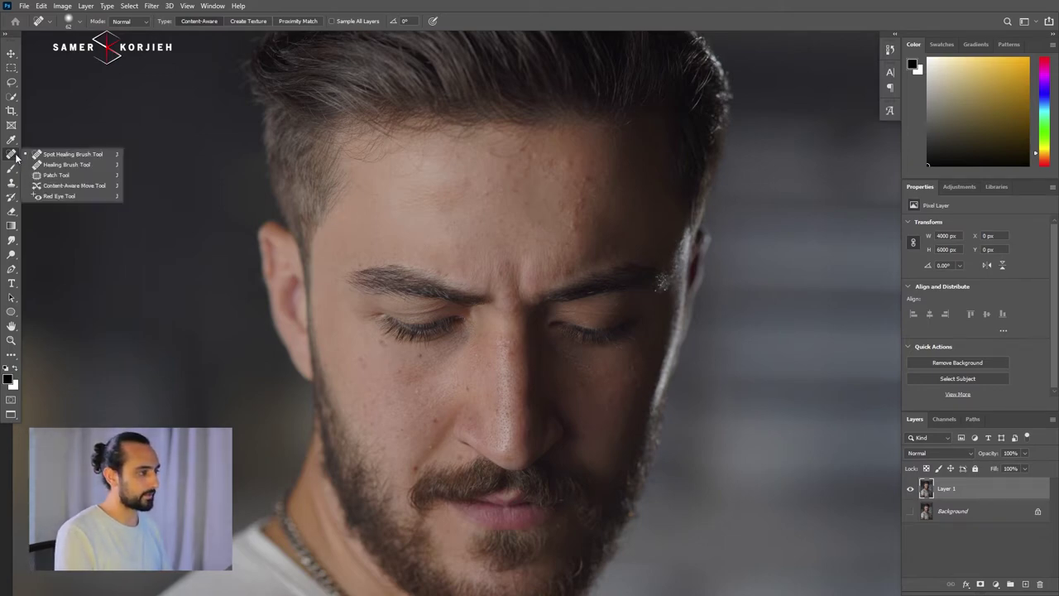
left_click(72, 175)
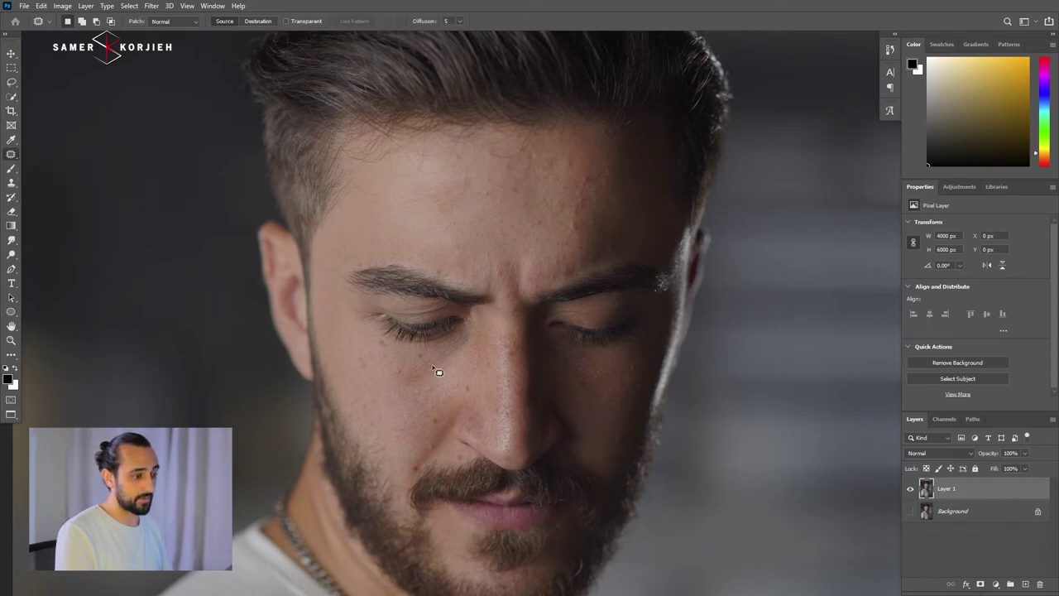
scroll(409, 359, "up", 2)
scroll(411, 364, "up", 2)
scroll(430, 356, "up", 2)
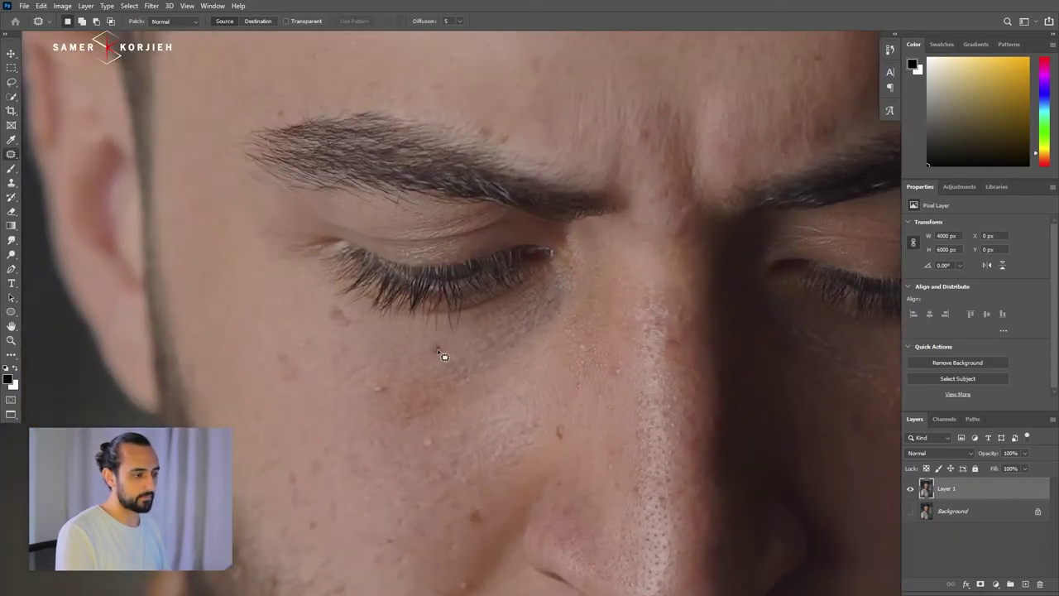
left_click_drag(429, 354, 451, 353)
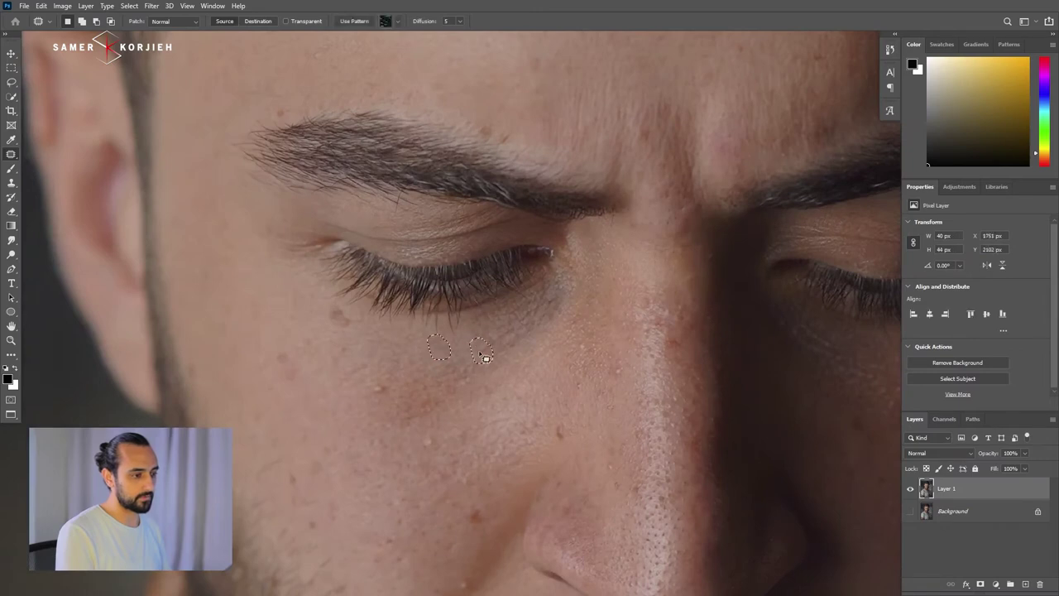
key("ctrl+d")
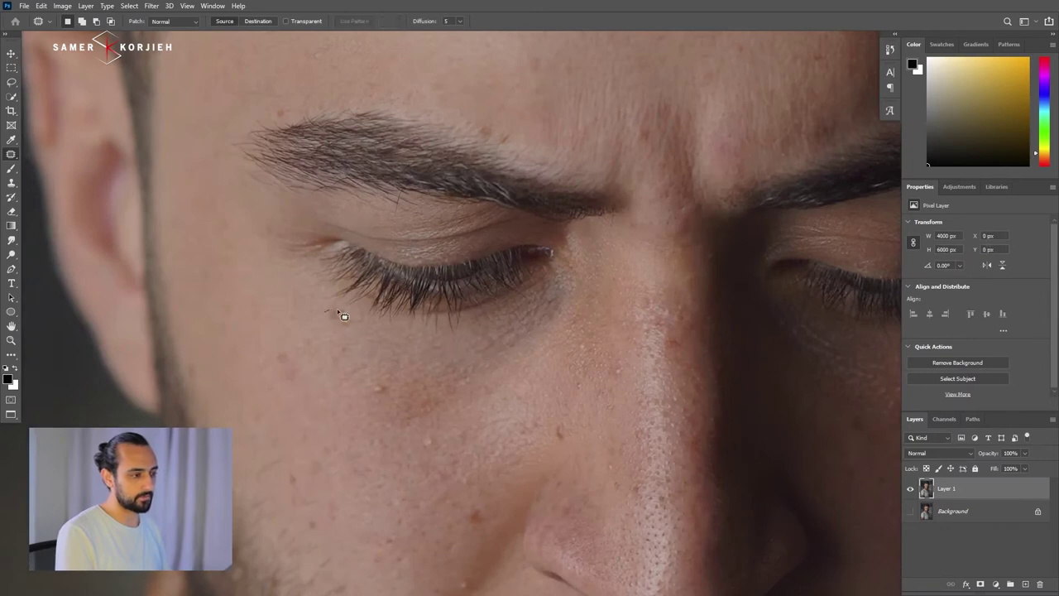
mouse_move(346, 339)
left_mouse_down()
mouse_move(329, 314)
mouse_move(378, 350)
left_mouse_up()
key("ctrl+d")
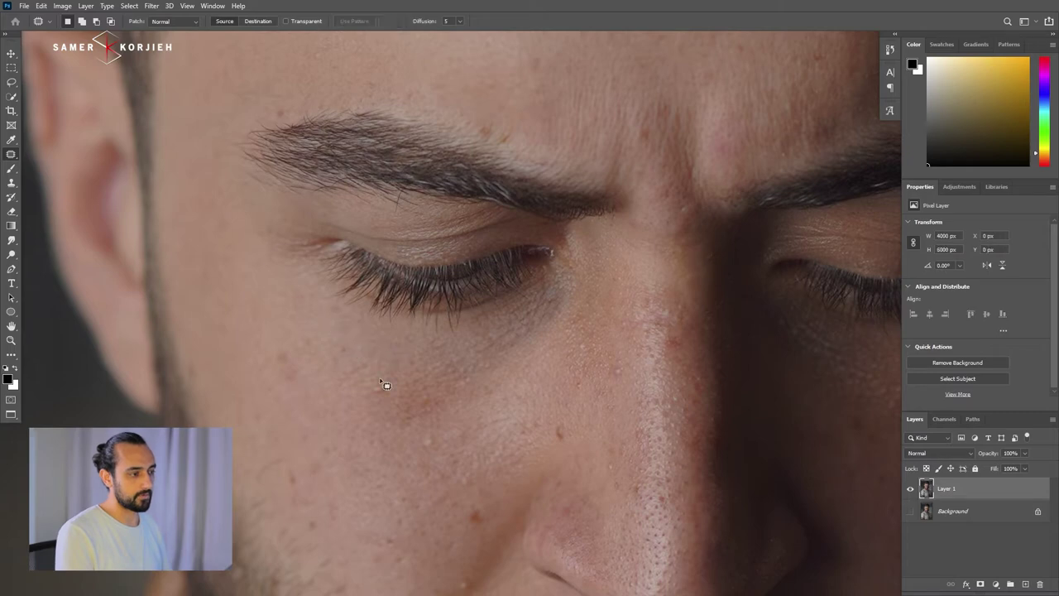
left_click_drag(388, 391, 374, 388)
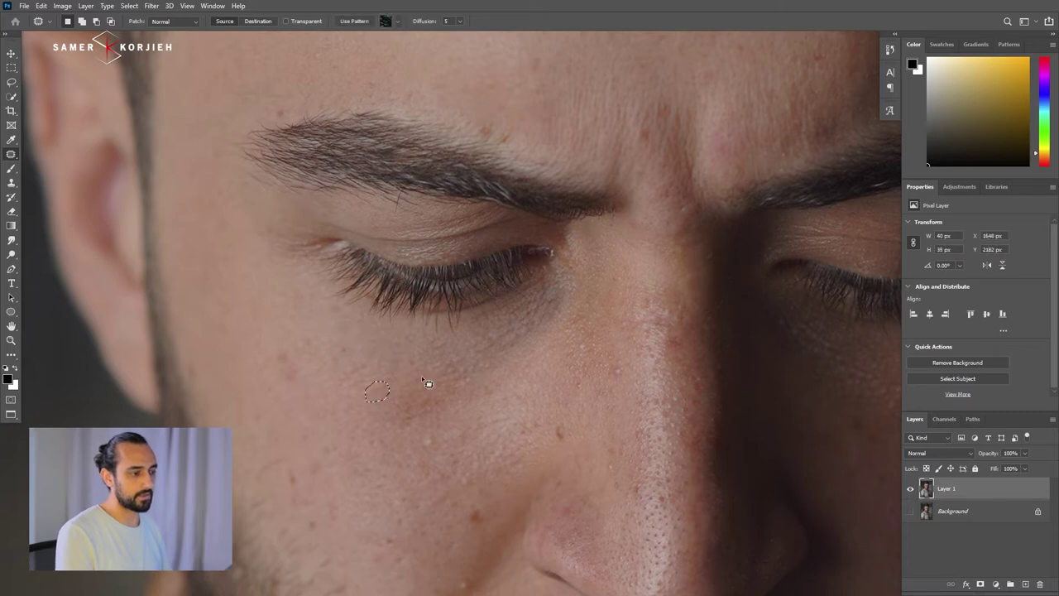
key("ctrl+d")
scroll(422, 375, "down", 2)
scroll(460, 389, "down", 2)
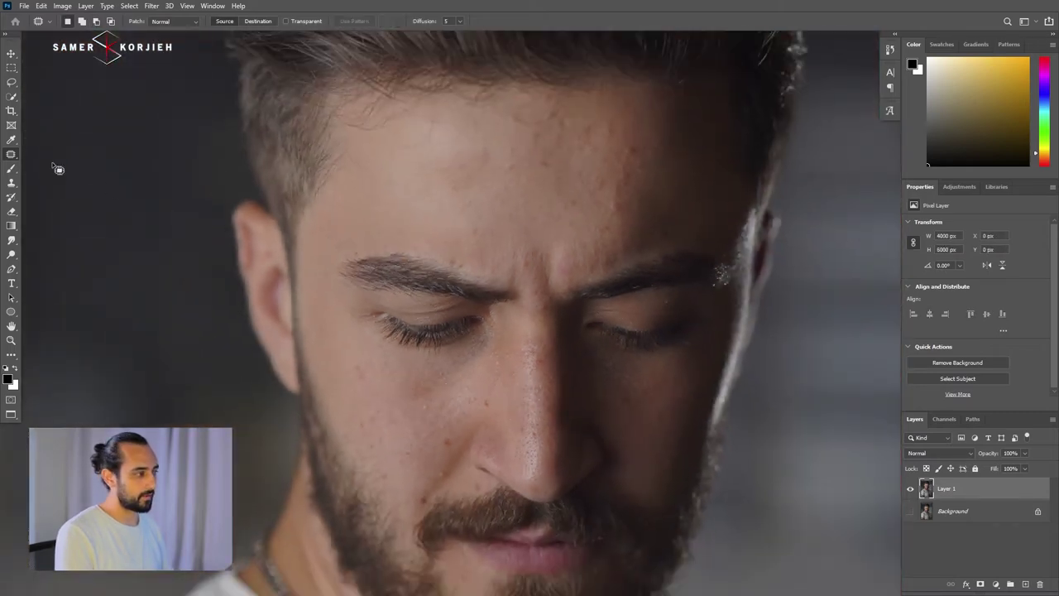
- Spot-heal a cheek spot, the cheek mole and the forehead blemishes
right_click(15, 156)
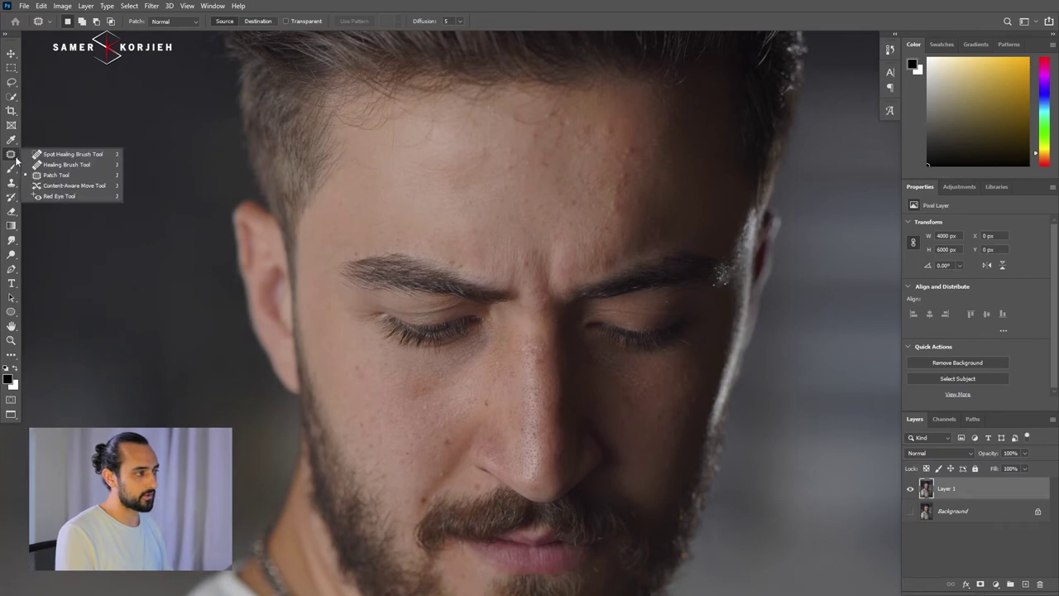
left_click(73, 155)
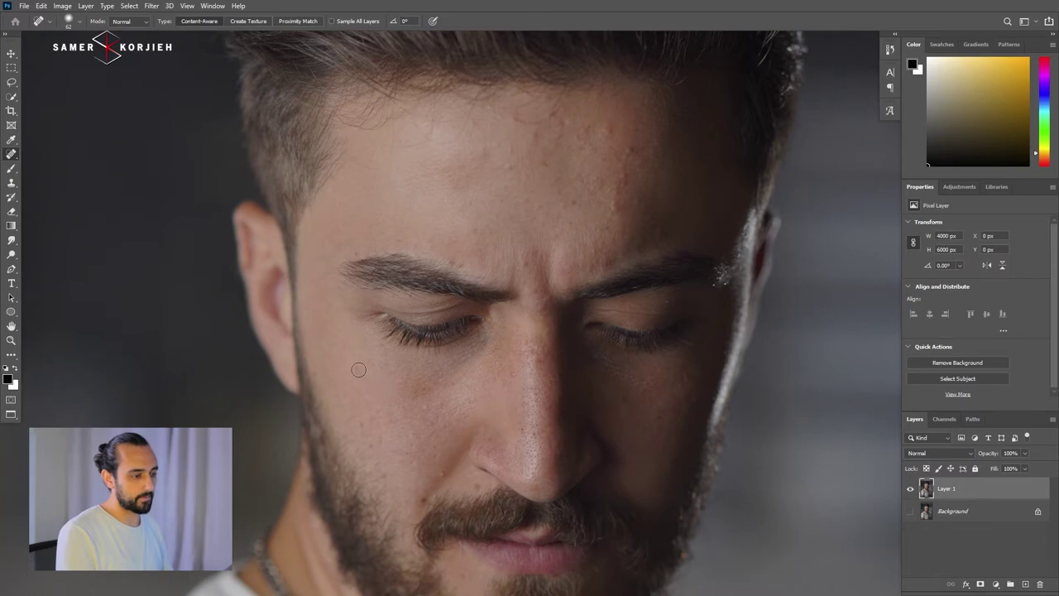
left_click_drag(365, 380, 356, 373)
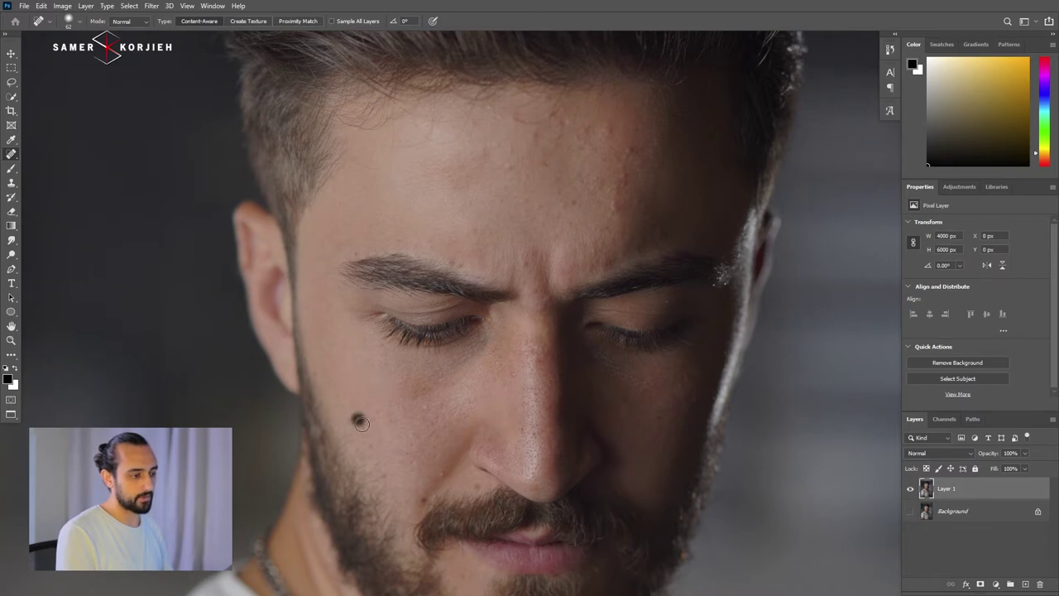
left_click_drag(361, 423, 380, 455)
left_click_drag(555, 208, 632, 175)
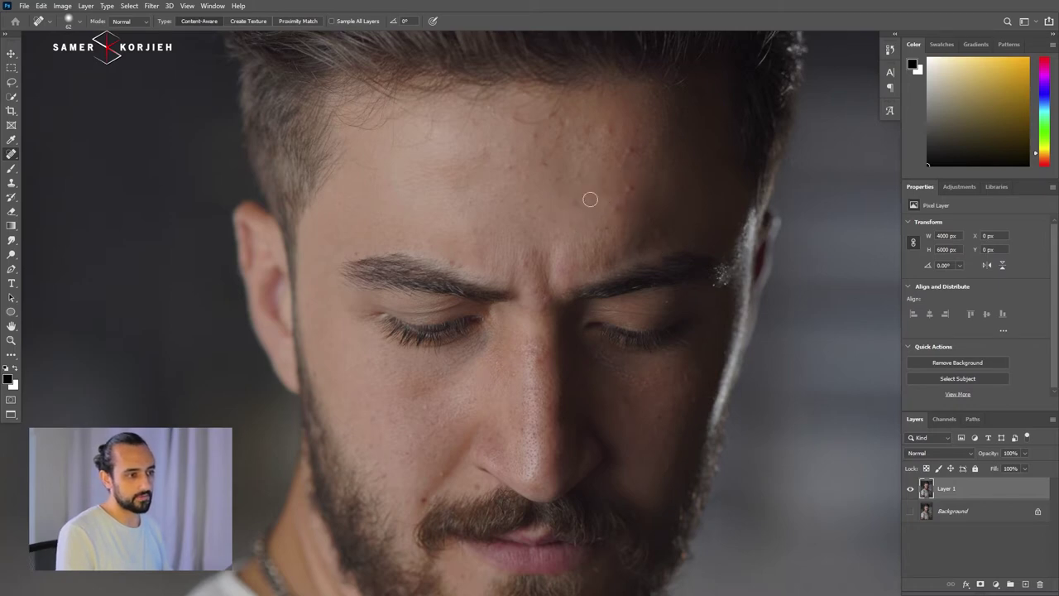
scroll(608, 219, "up", 1)
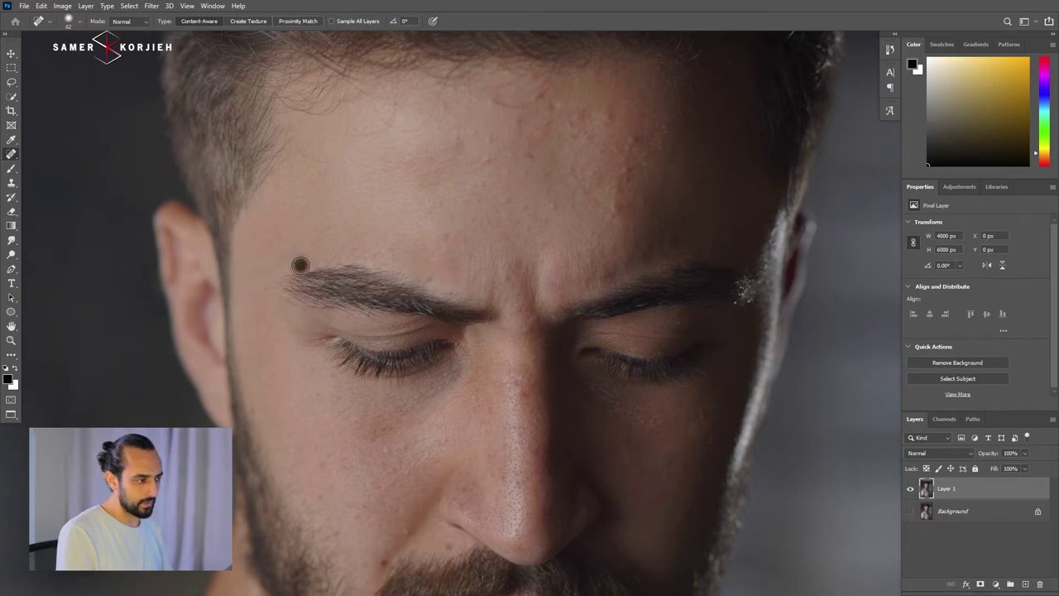
left_click_drag(590, 385, 398, 175)
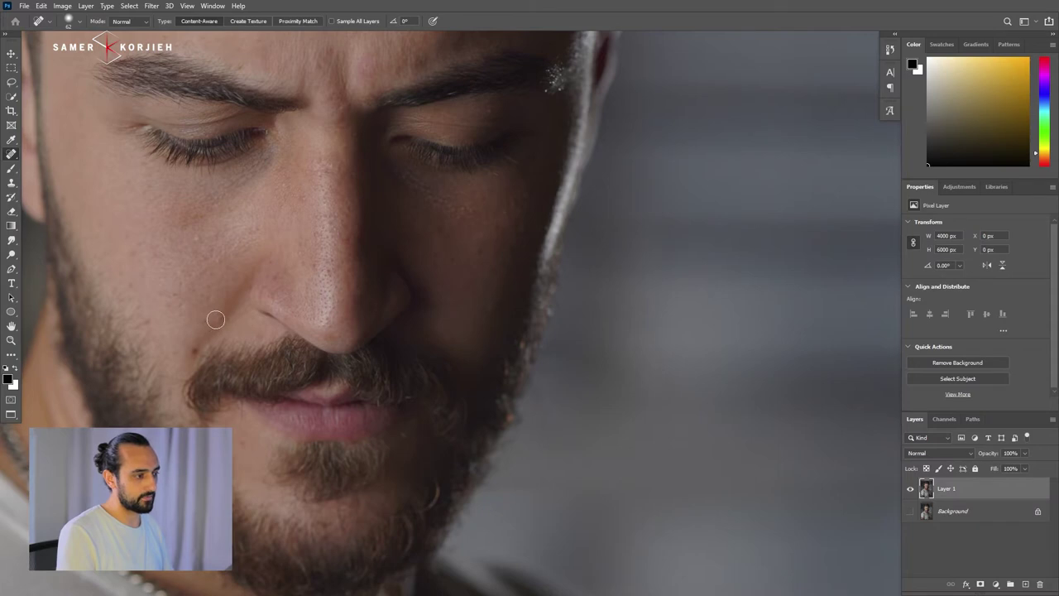
- Heal the upper-lip blemish, the dark forehead mole and two spots near the brows
left_click(193, 353)
scroll(439, 463, "up", 2)
scroll(400, 354, "up", 3)
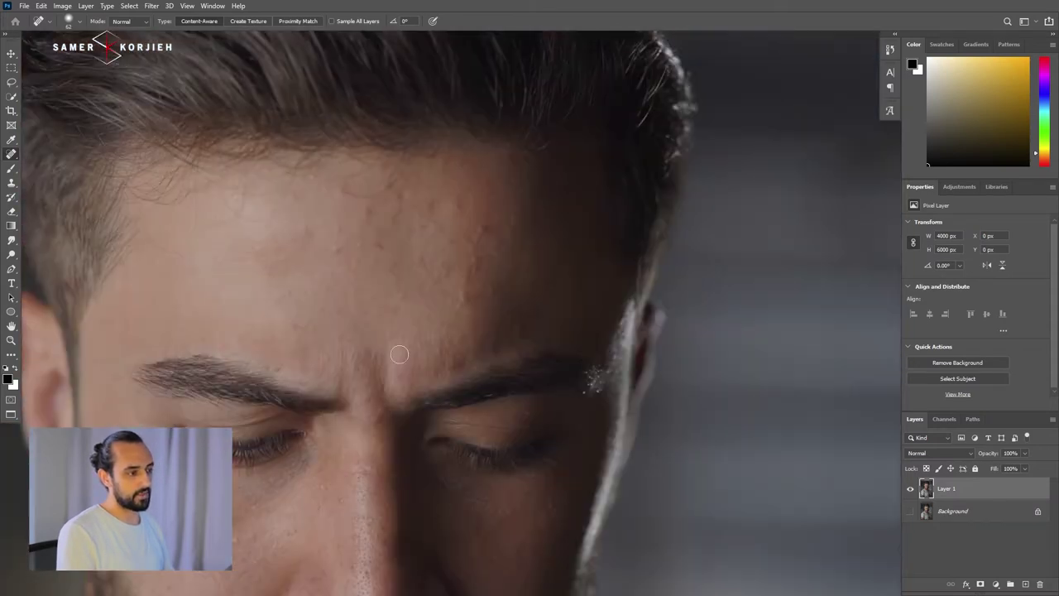
left_click(389, 203)
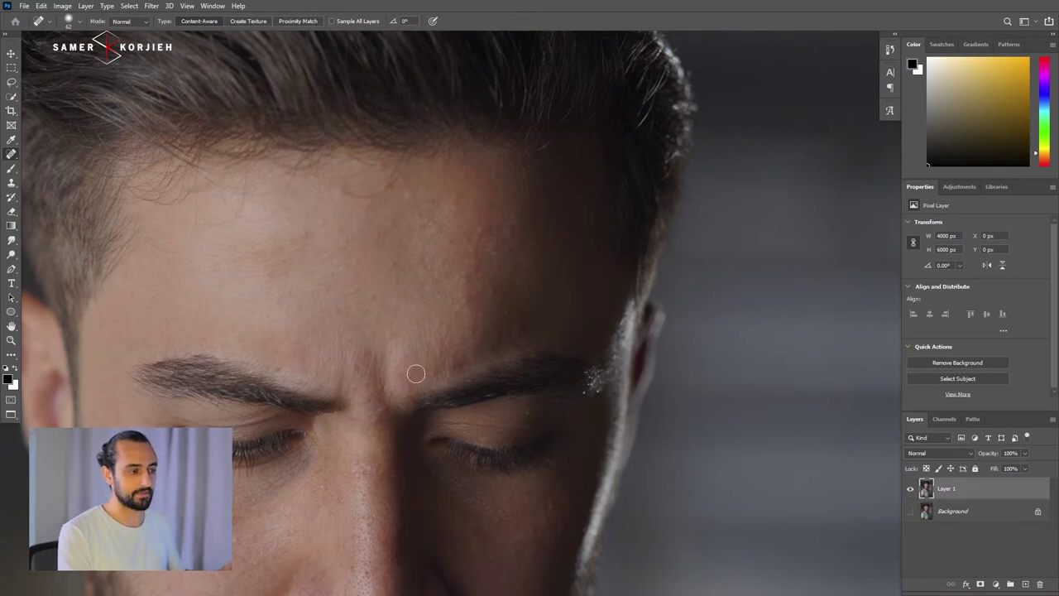
left_click(278, 369)
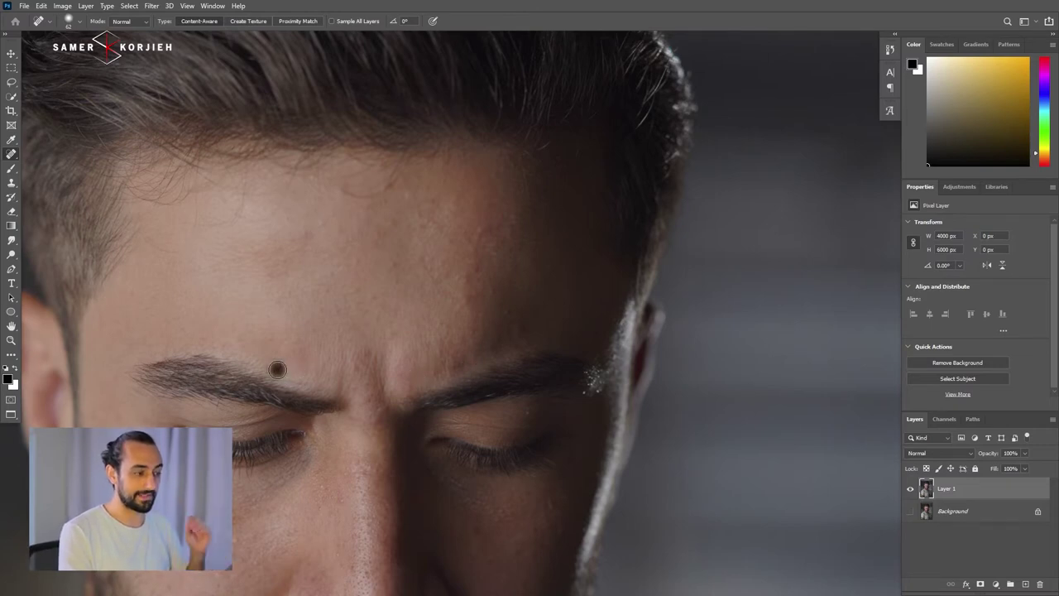
left_click(526, 409)
scroll(468, 406, "down", 2)
left_click_drag(483, 414, 469, 198)
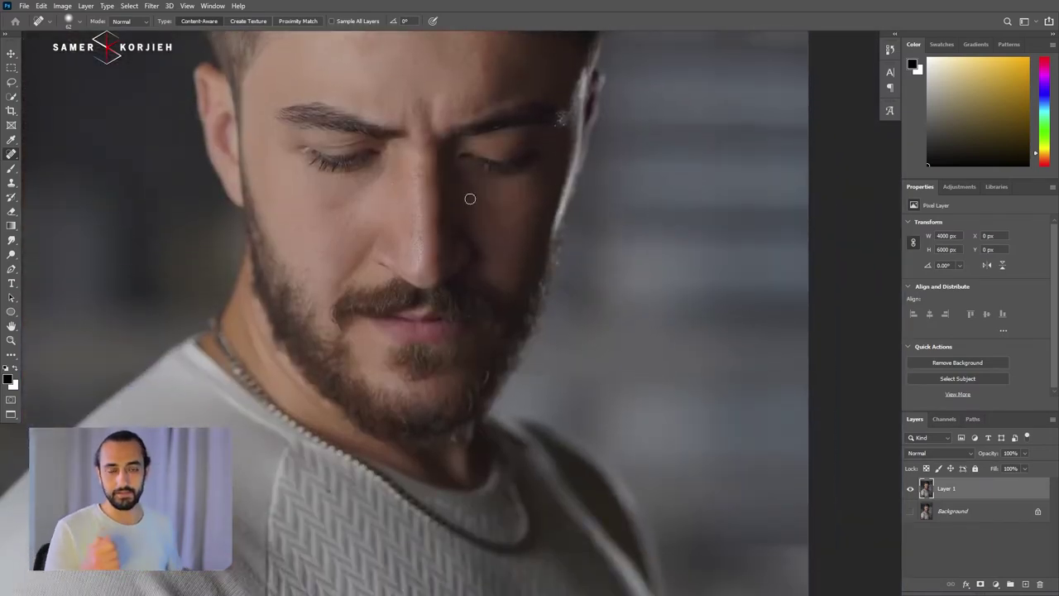
left_click_drag(470, 199, 492, 287)
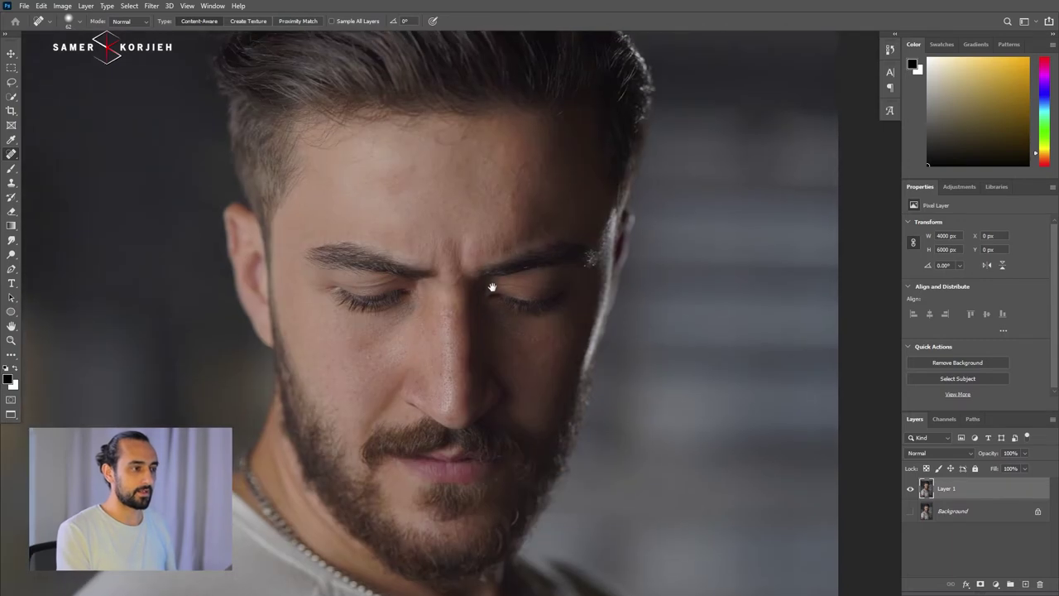
left_click(910, 490)
left_click(910, 490)
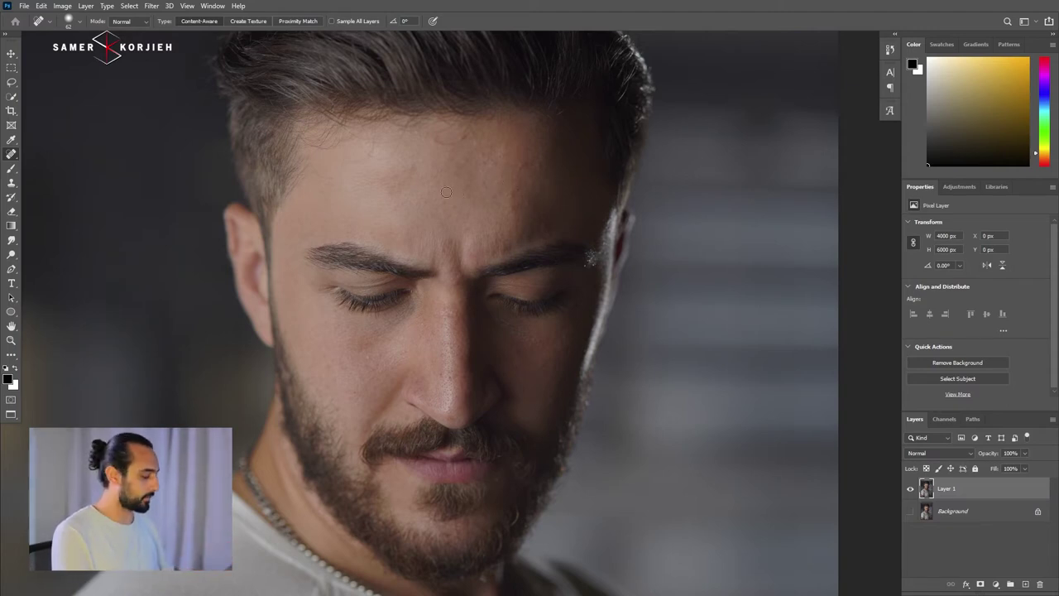
- Duplicate Layer 1, invert the copy and set its blend mode to Vivid Light
key("ctrl+j")
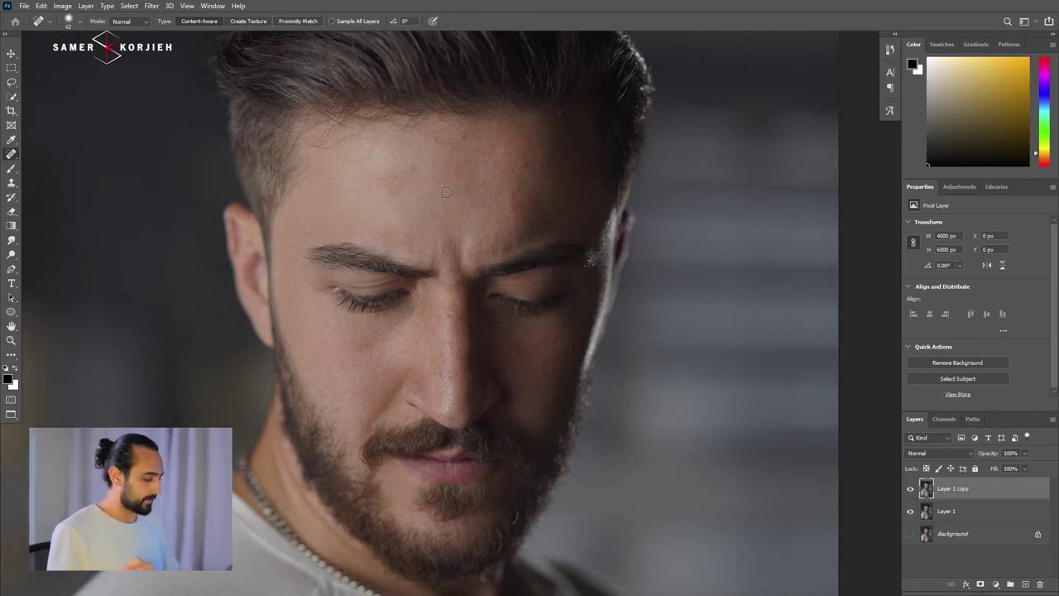
key("ctrl+i")
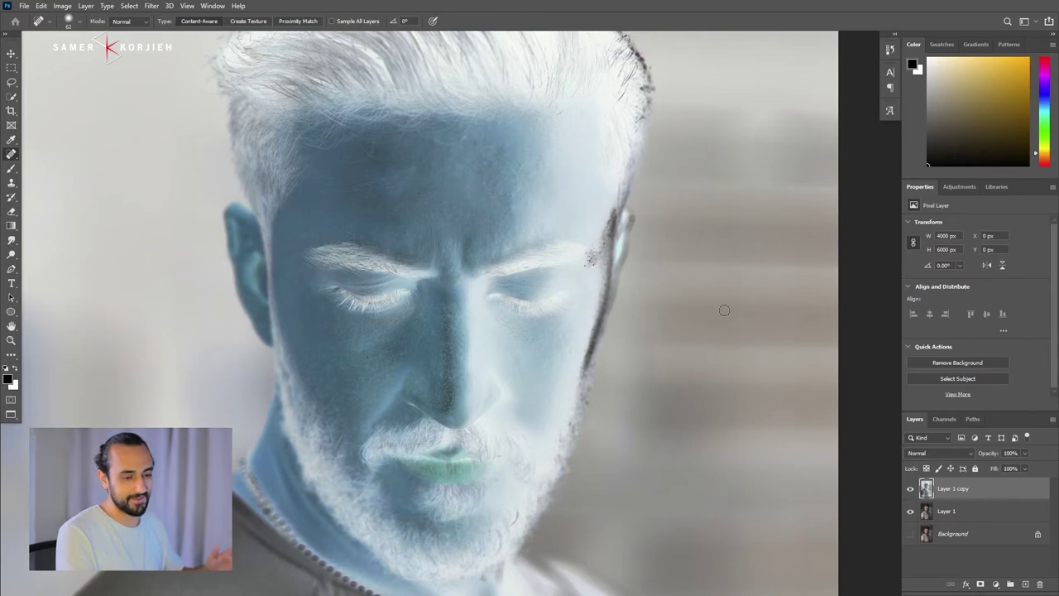
left_click(944, 453)
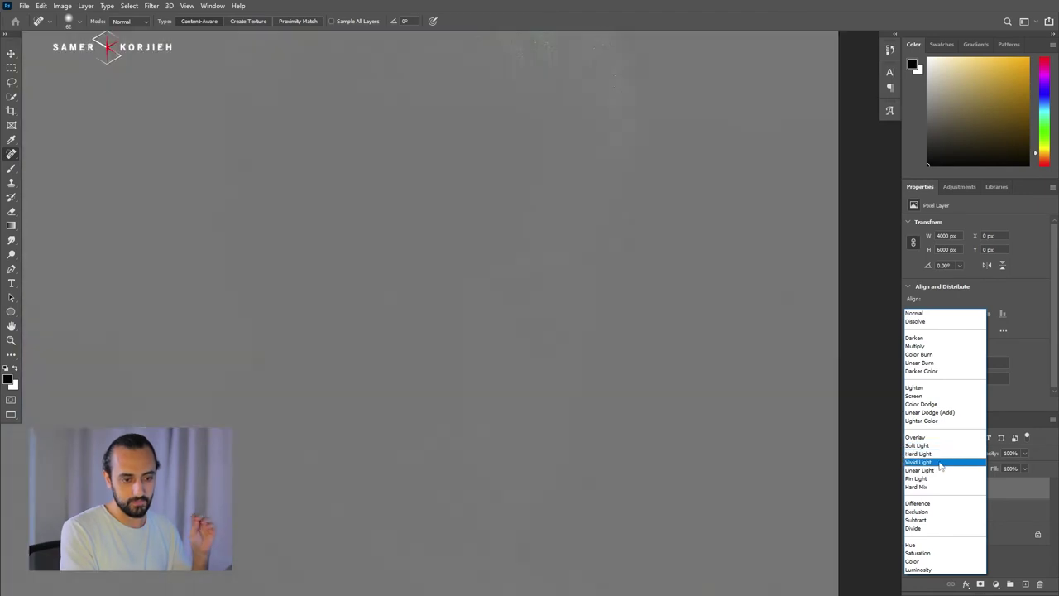
left_click(938, 461)
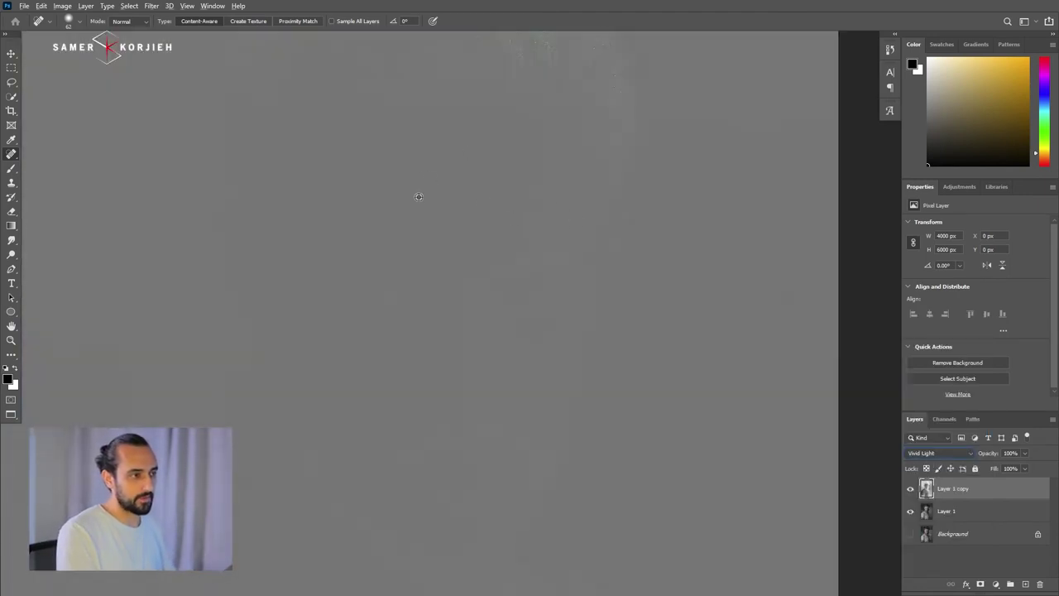
left_click(151, 6)
mouse_move(212, 241)
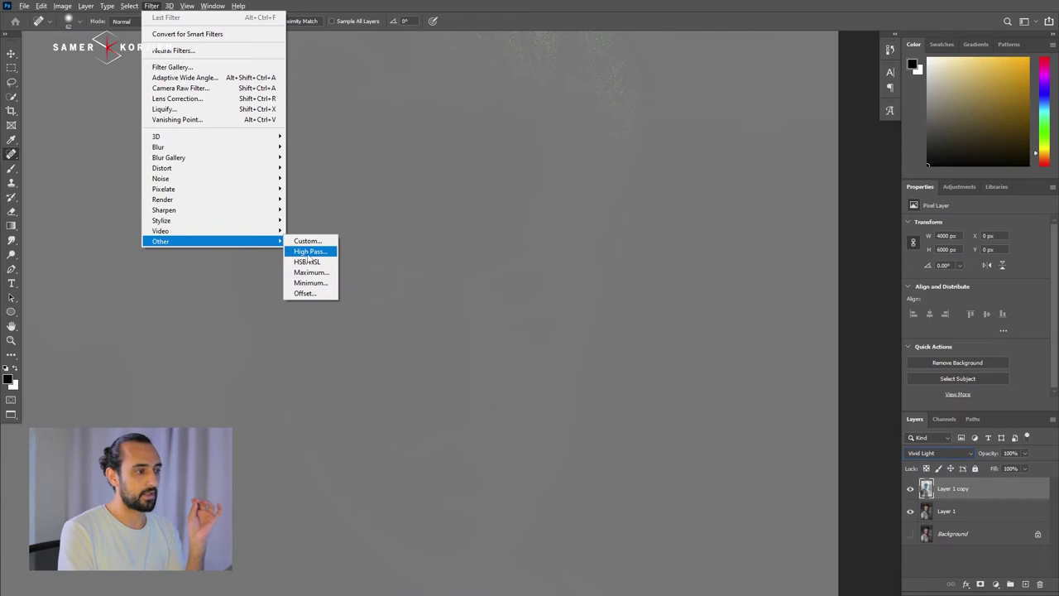
- Set up High Pass on the Layer 1 copy with a radius of about 24 pixels
left_click(311, 251)
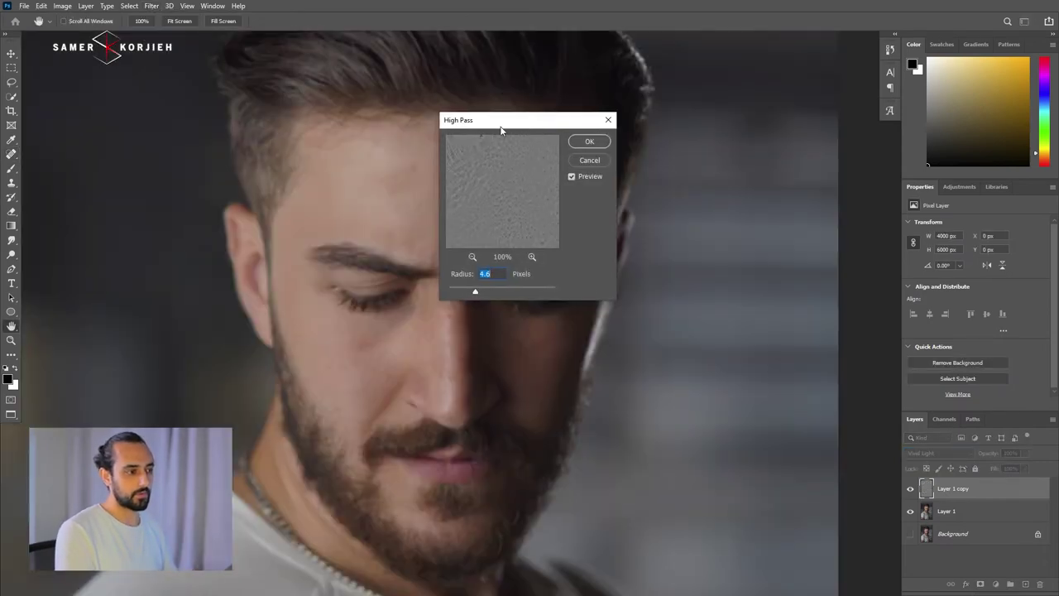
left_click_drag(489, 124, 606, 152)
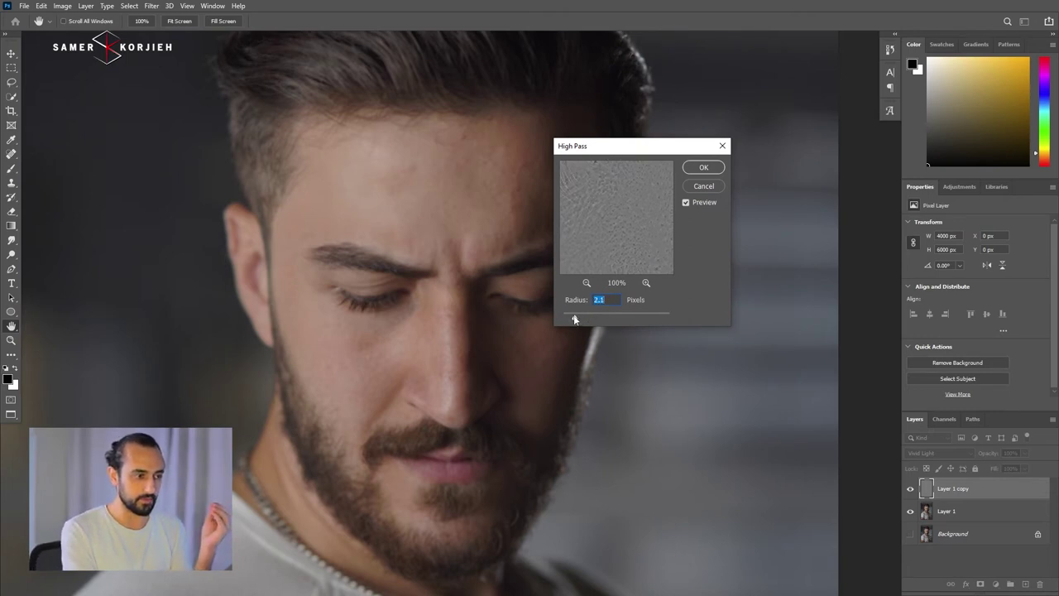
mouse_move(603, 319)
left_mouse_down()
mouse_move(615, 319)
mouse_move(600, 320)
left_mouse_up()
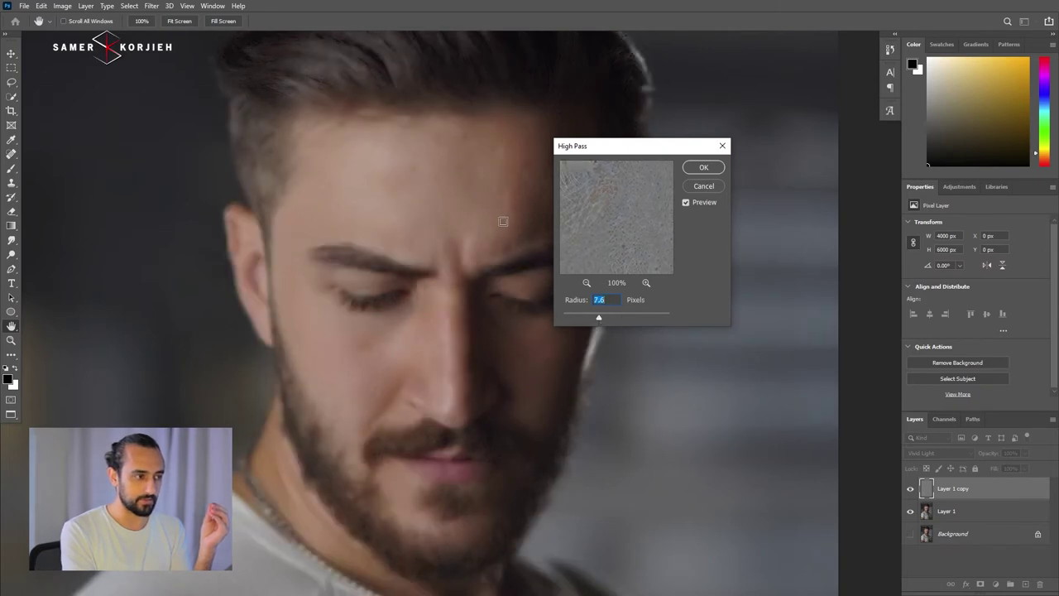
left_click_drag(602, 318, 604, 318)
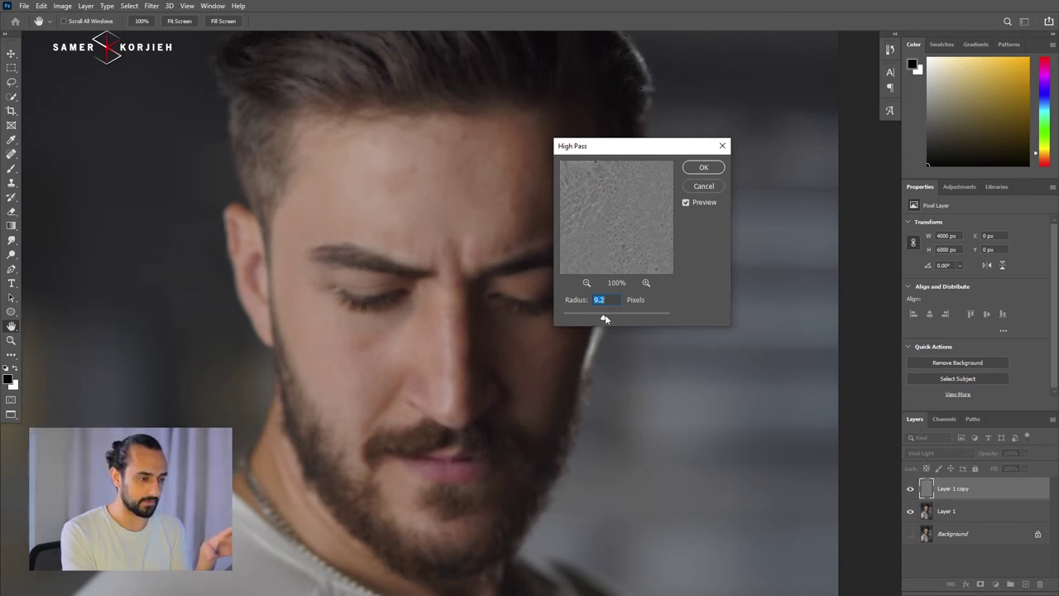
left_click_drag(604, 319, 614, 321)
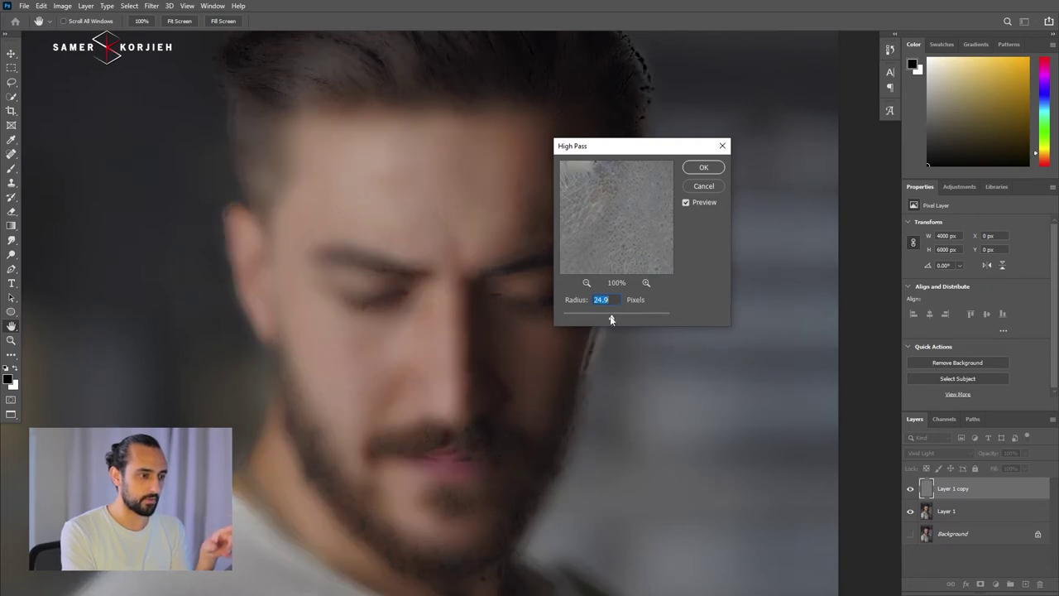
left_click_drag(611, 320, 610, 320)
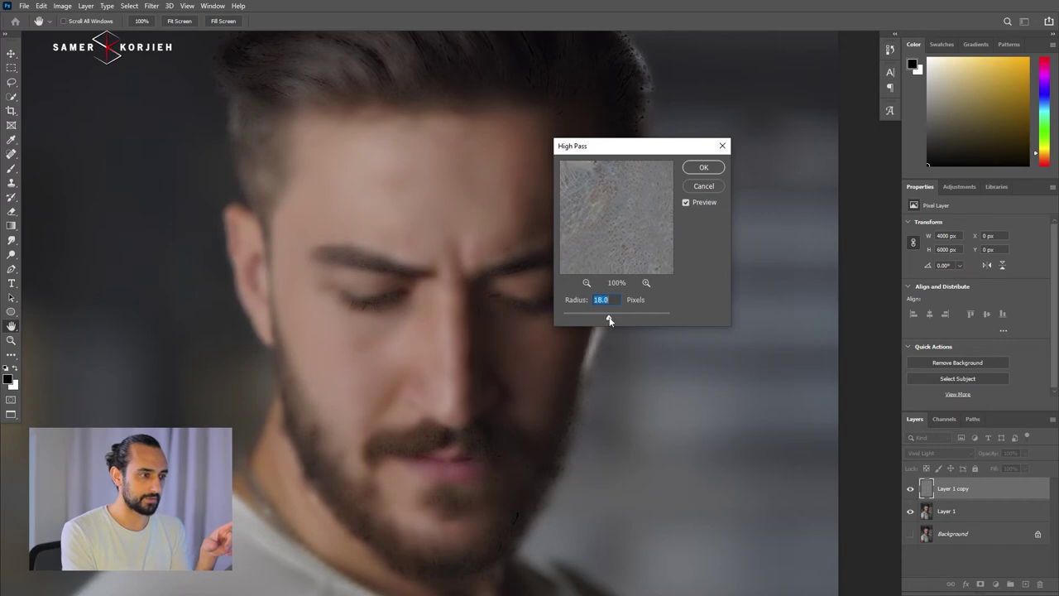
left_click_drag(609, 320, 611, 320)
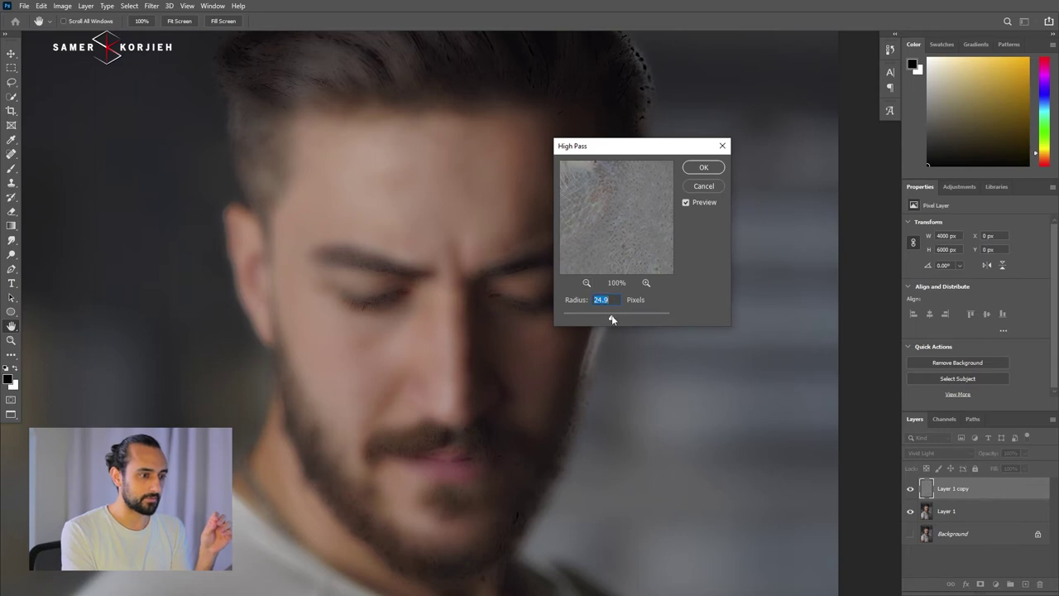
- Apply the High Pass, then a 9.0-pixel Gaussian Blur to the Layer 1 copy
left_click(717, 169)
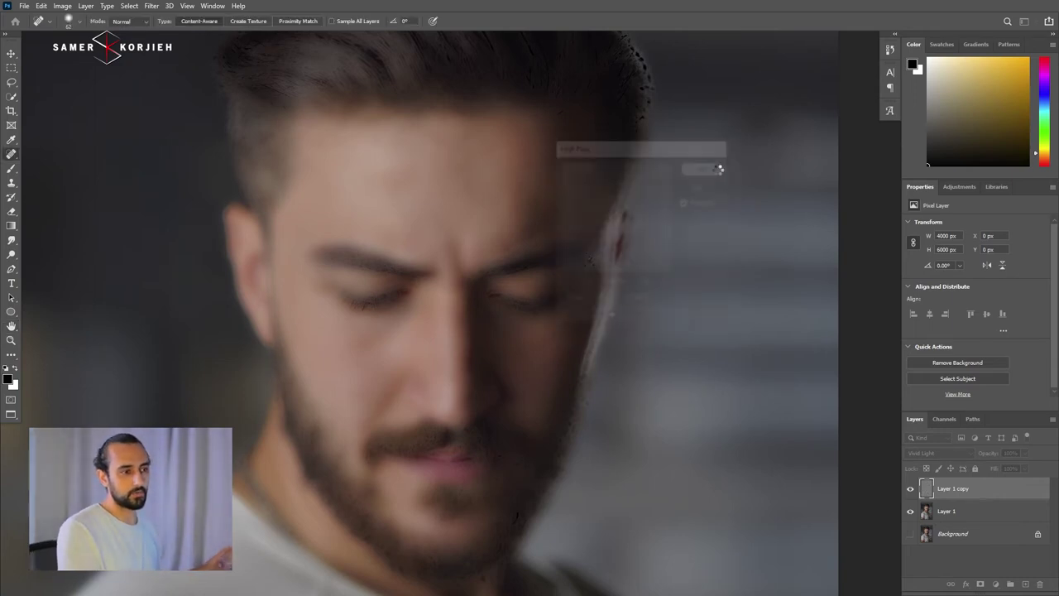
left_click(152, 7)
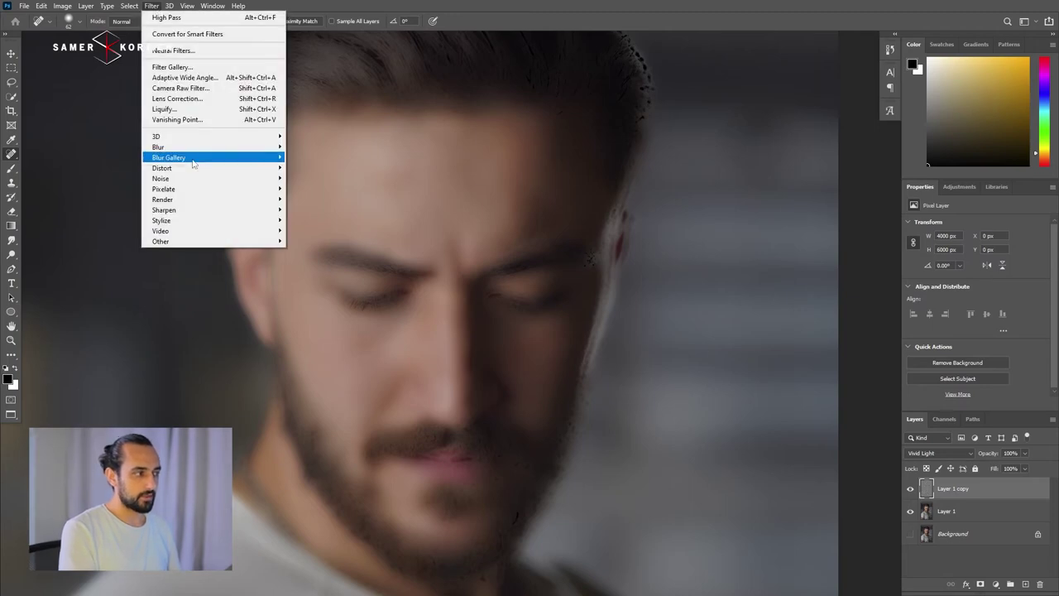
mouse_move(211, 147)
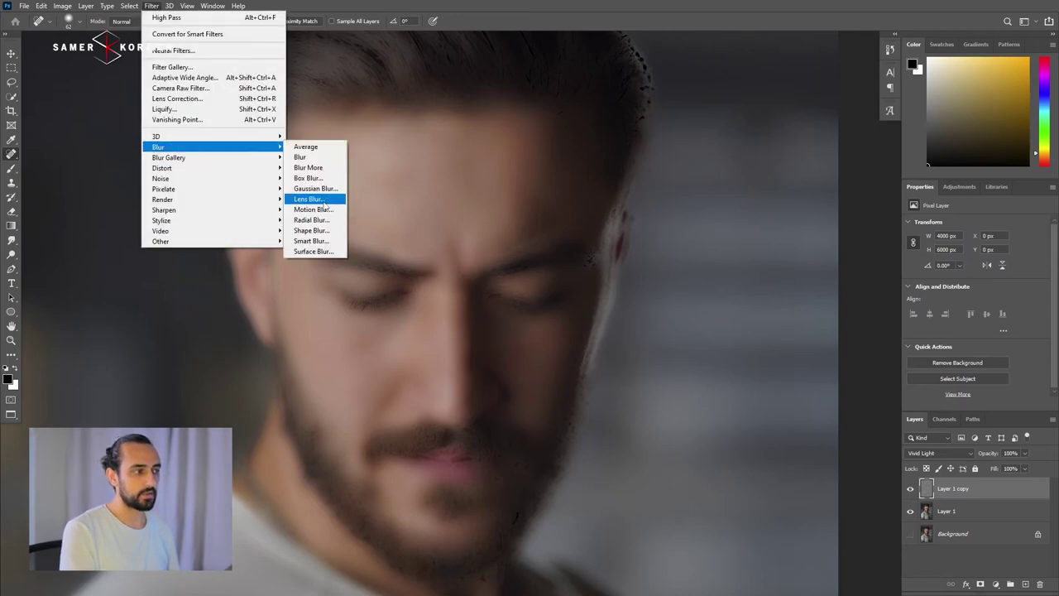
left_click(319, 189)
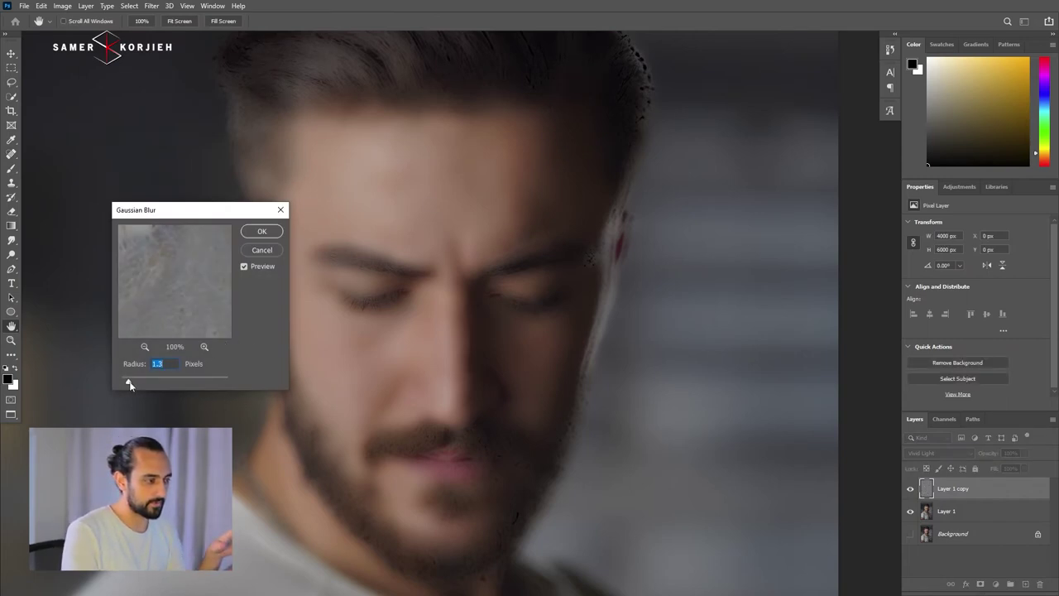
left_click_drag(129, 383, 125, 383)
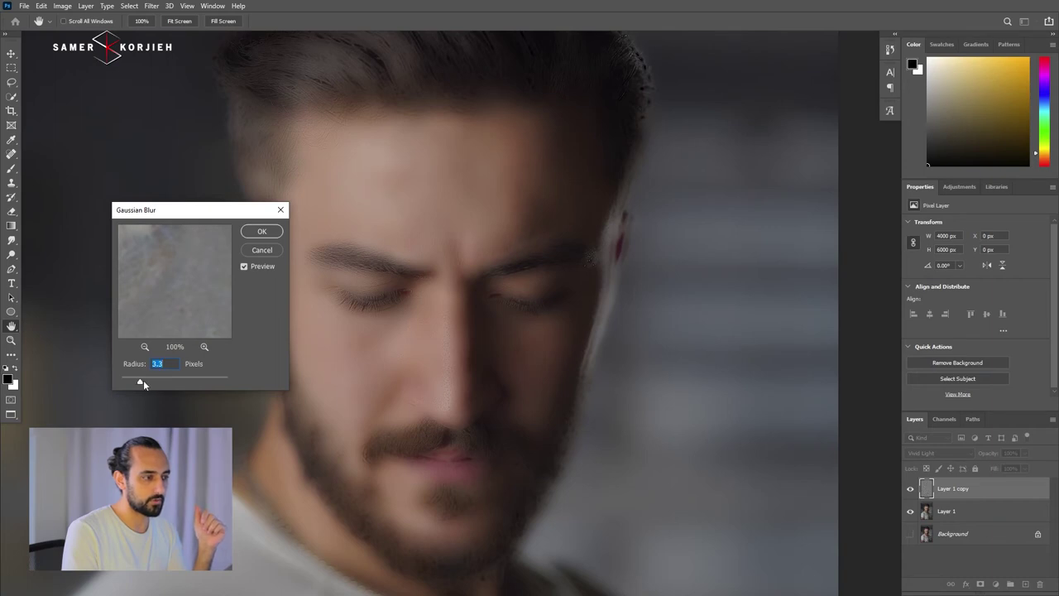
left_click(143, 381)
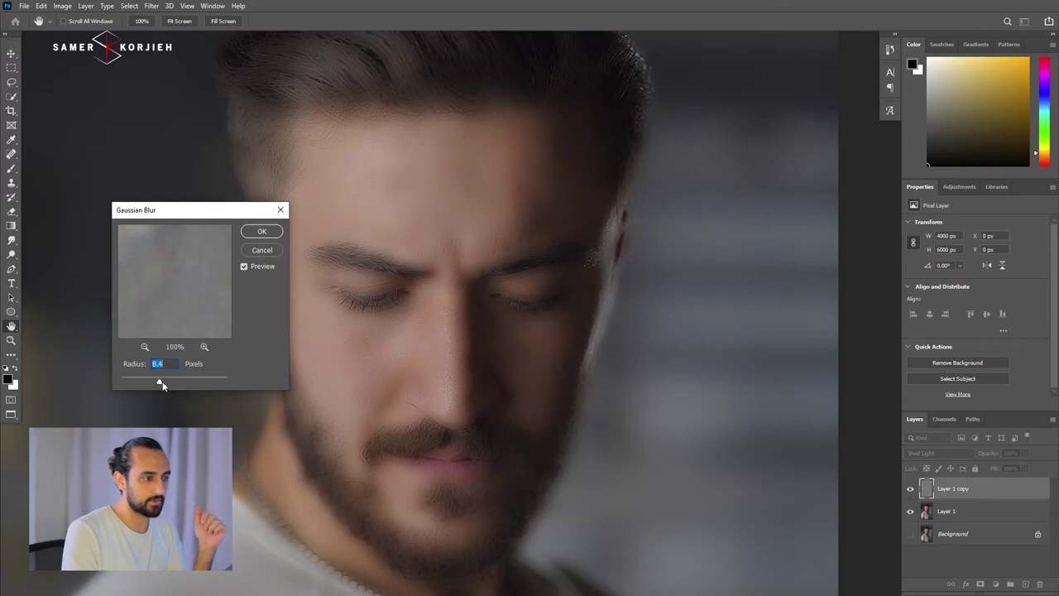
left_click_drag(162, 381, 163, 384)
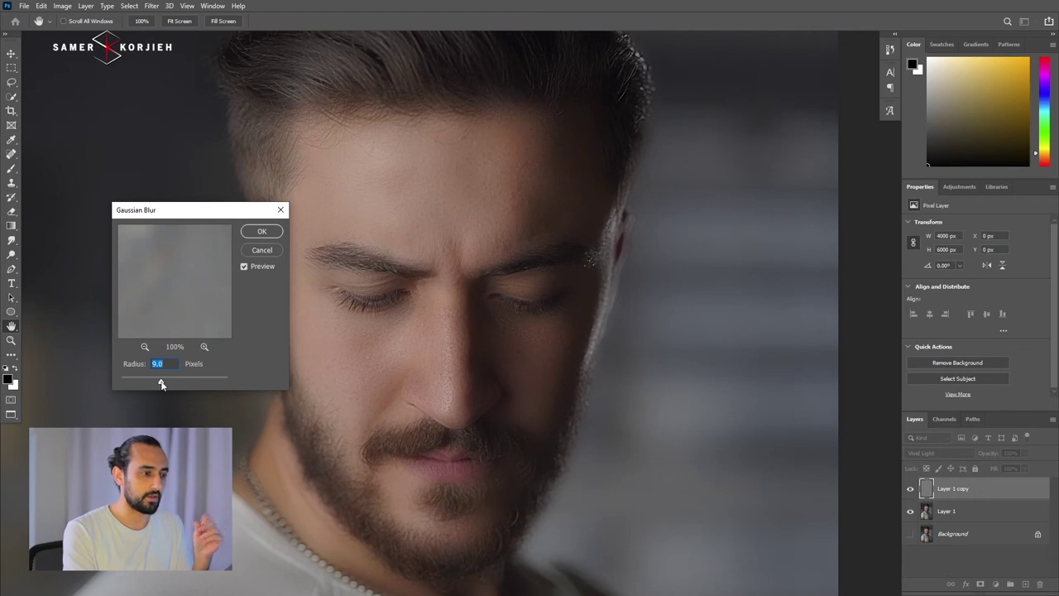
left_click(261, 231)
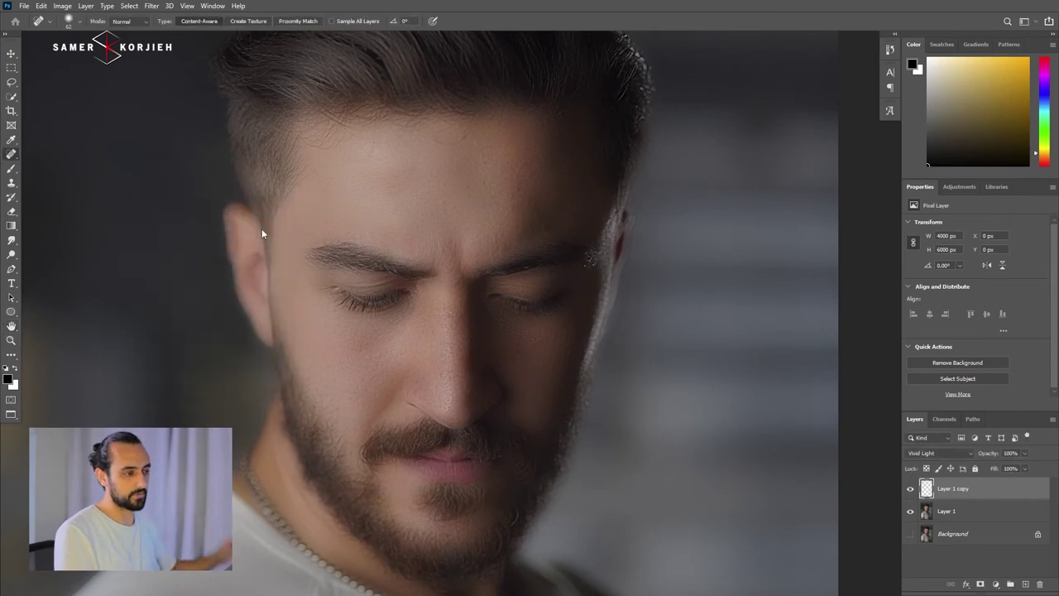
- Add a black hide-all mask to the Layer 1 copy and target it for brush painting
key("j")
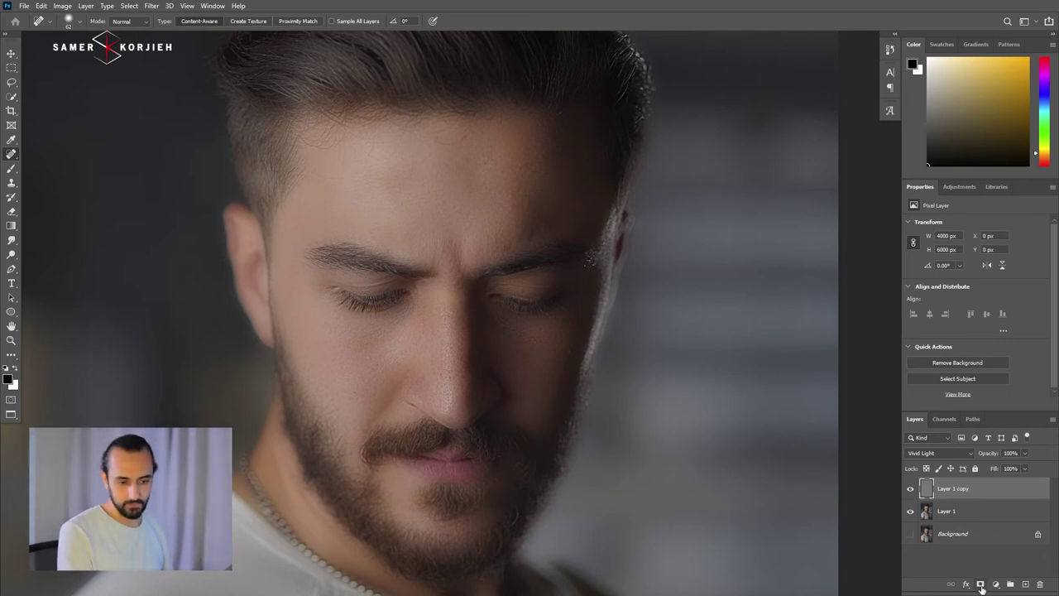
left_click(980, 585, "alt")
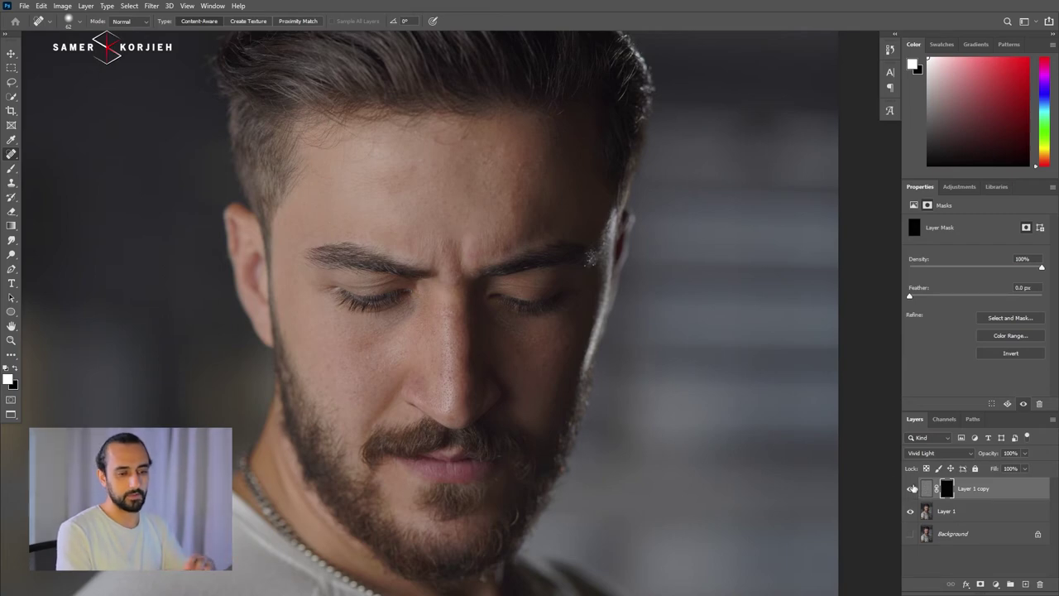
left_click(927, 489)
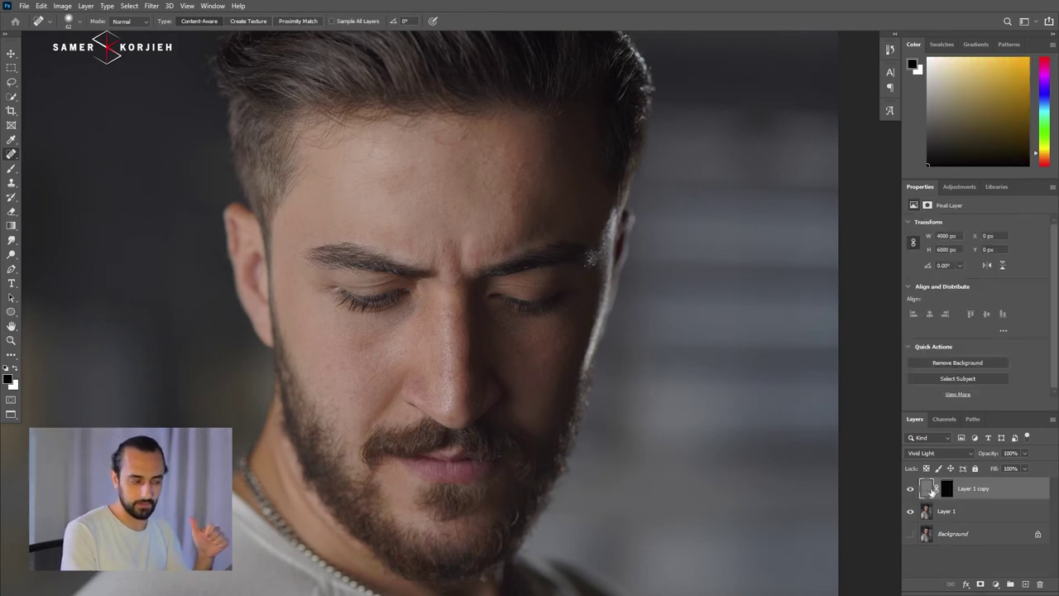
left_click(945, 491)
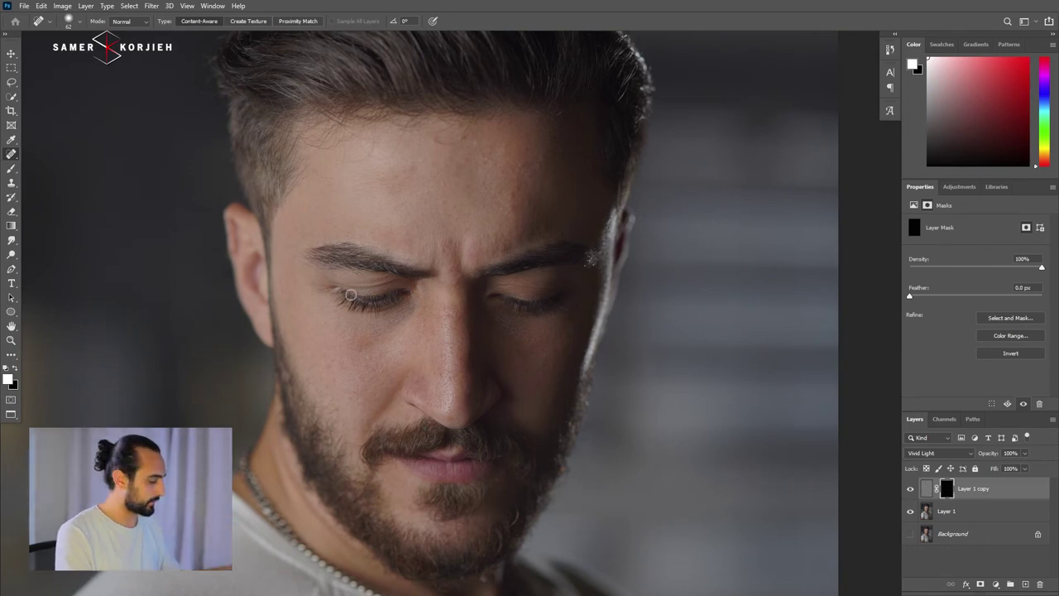
key("b")
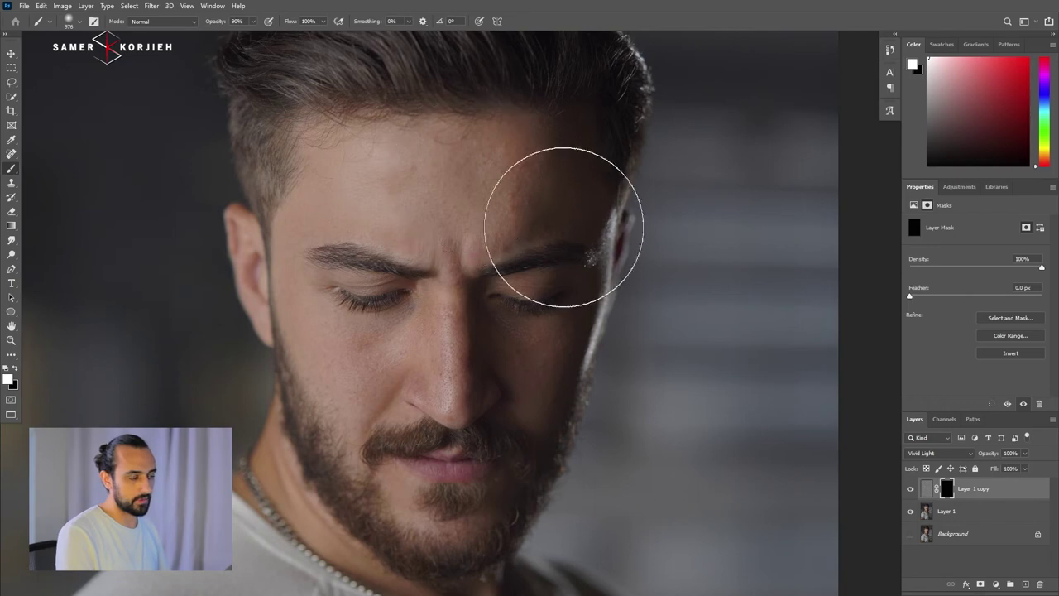
- Paint the mask white across the forehead to reveal smoothing, checking by toggling Layer 1
left_click_drag(533, 209, 478, 212)
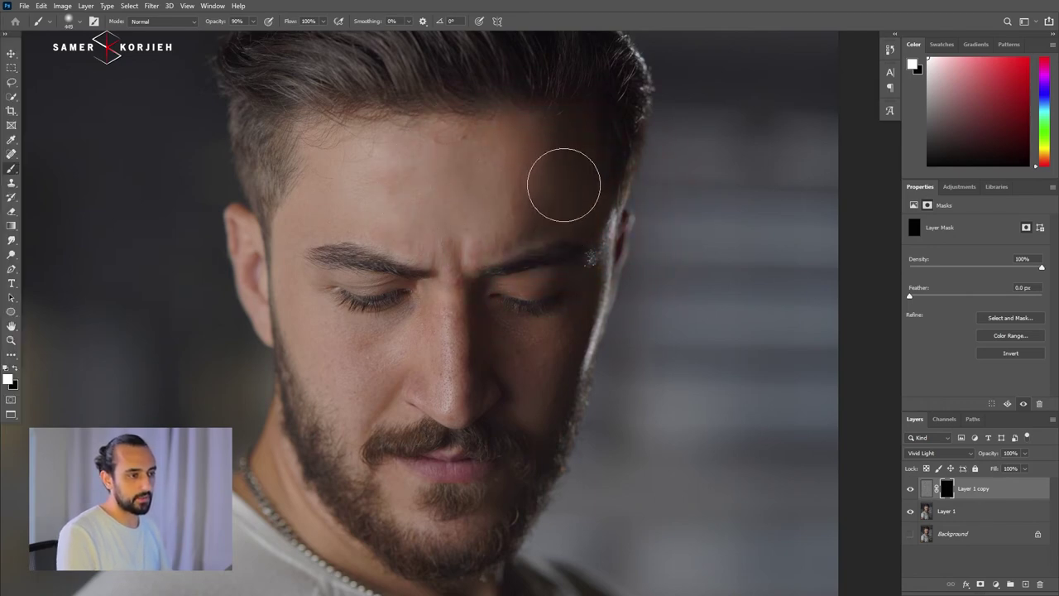
mouse_move(355, 196)
left_mouse_down()
mouse_move(477, 199)
mouse_move(406, 198)
mouse_move(453, 210)
mouse_move(426, 230)
left_mouse_up()
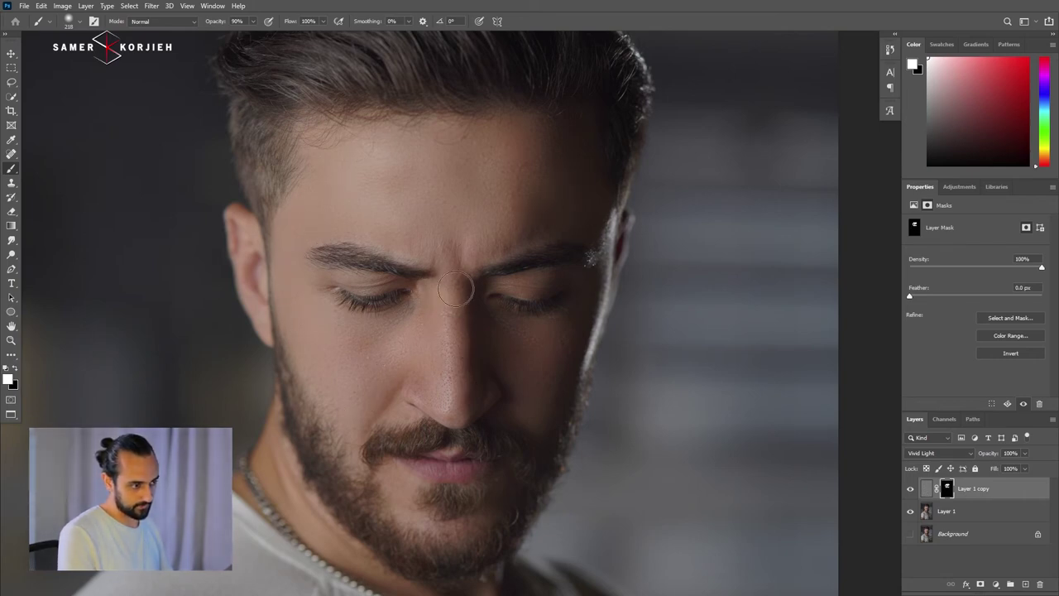
left_click(910, 511)
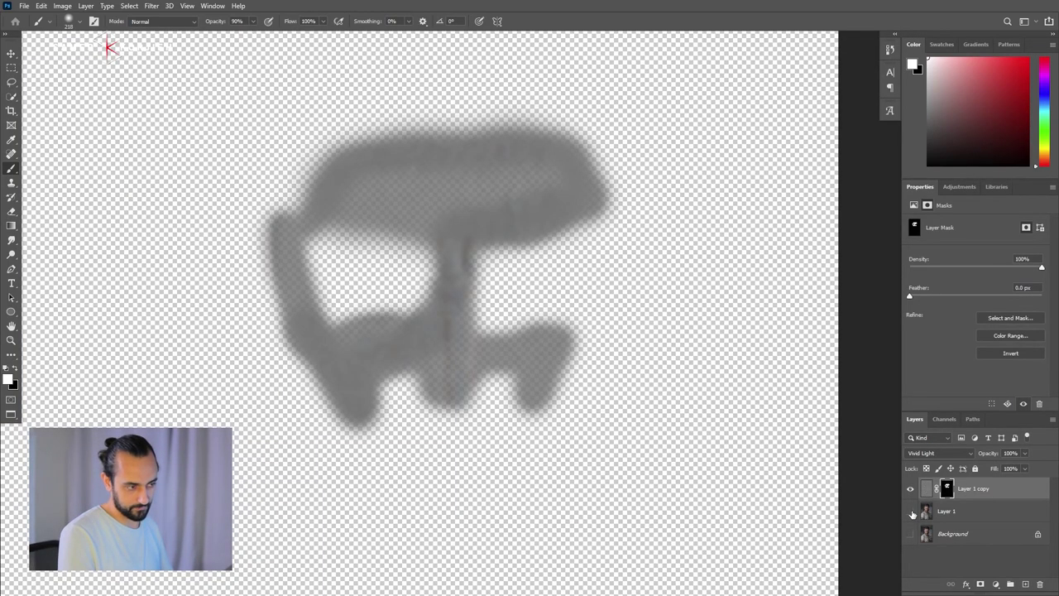
left_click(910, 511)
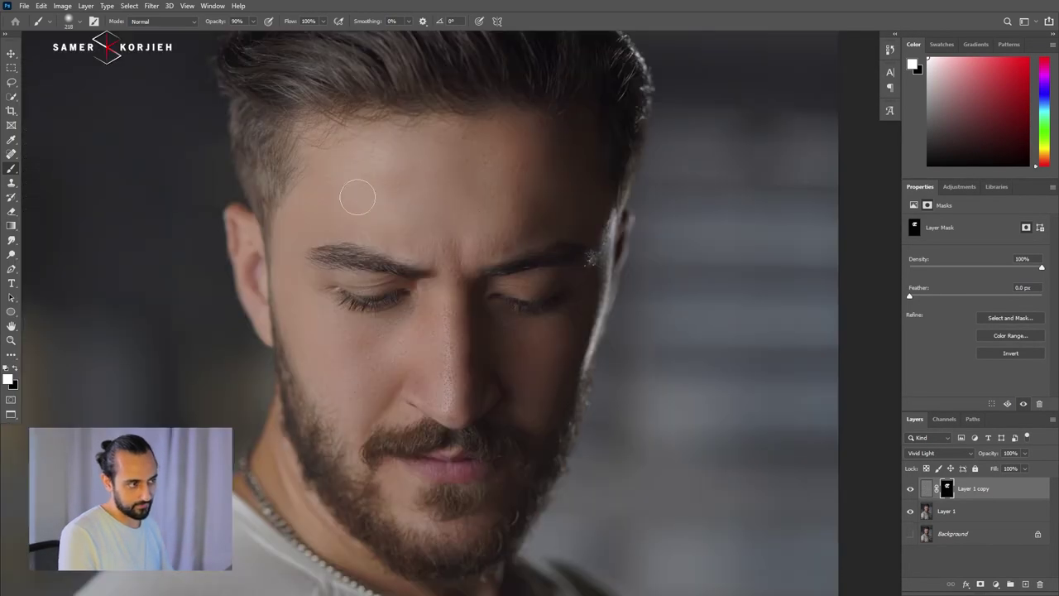
left_click_drag(502, 441, 502, 229)
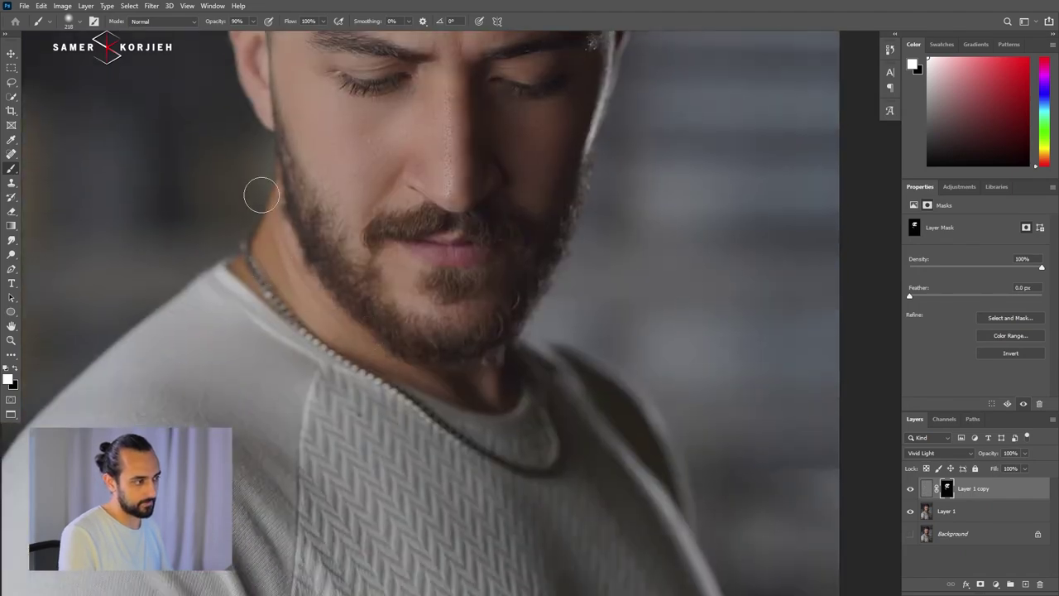
left_click_drag(349, 208, 423, 310)
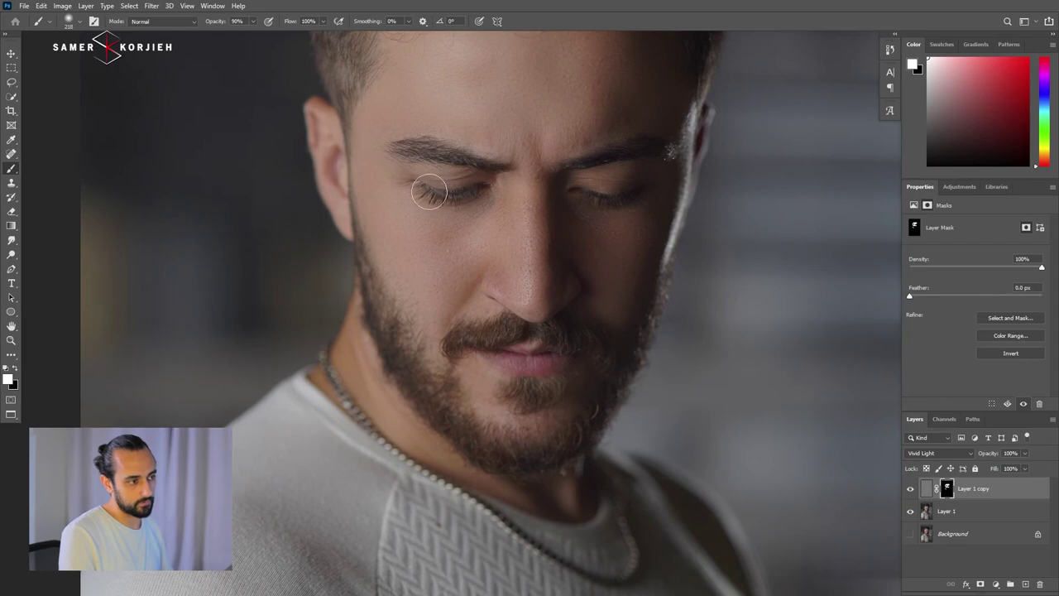
scroll(477, 217, "up", 3)
scroll(477, 217, "up", 3)
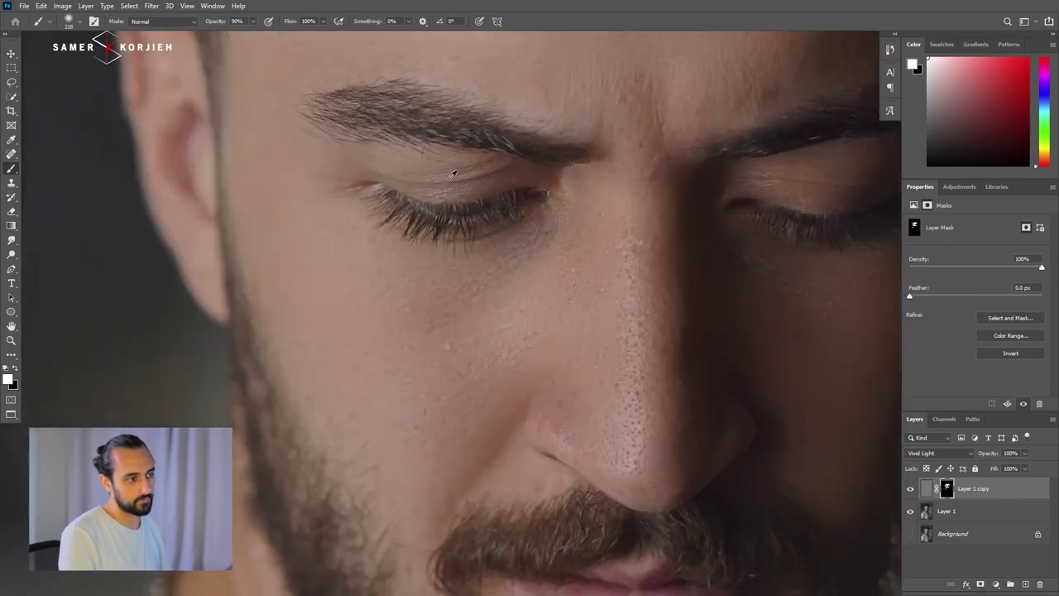
scroll(476, 217, "up", 2)
- Resize the brush to about 73 px, then 464 px, for under-eye and upper-arm skin
mouse_move(457, 174)
left_mouse_down()
mouse_move(435, 172)
mouse_move(449, 177)
left_mouse_up()
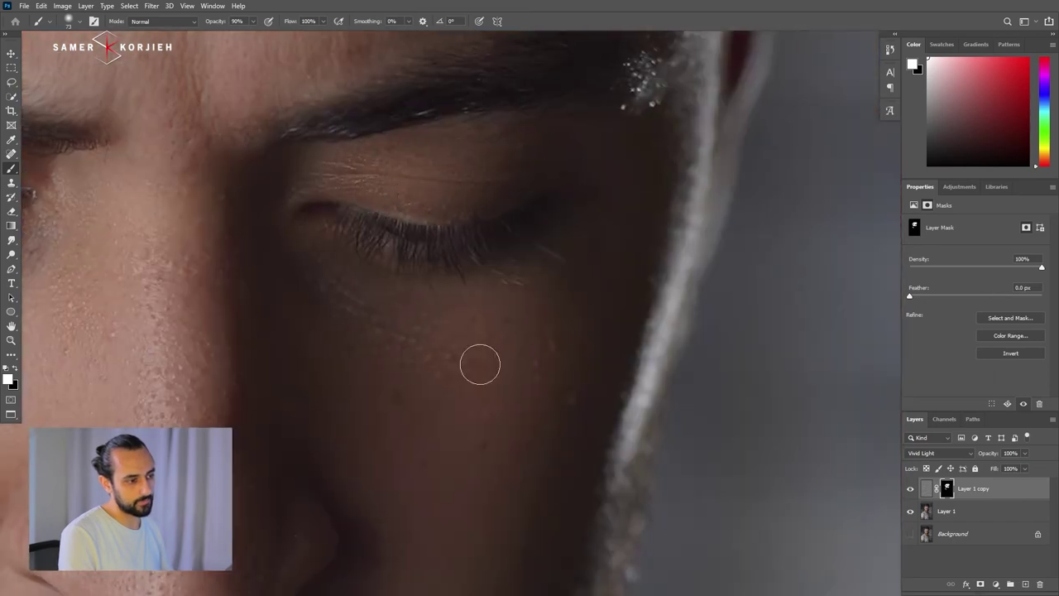
scroll(373, 398, "down", 3)
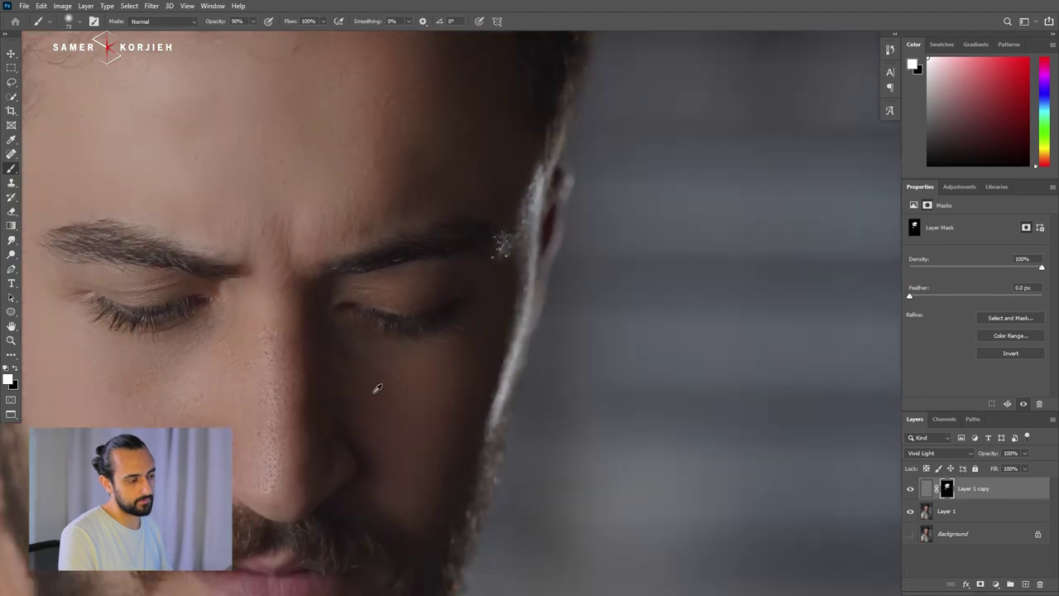
scroll(373, 389, "down", 3)
scroll(368, 348, "down", 2)
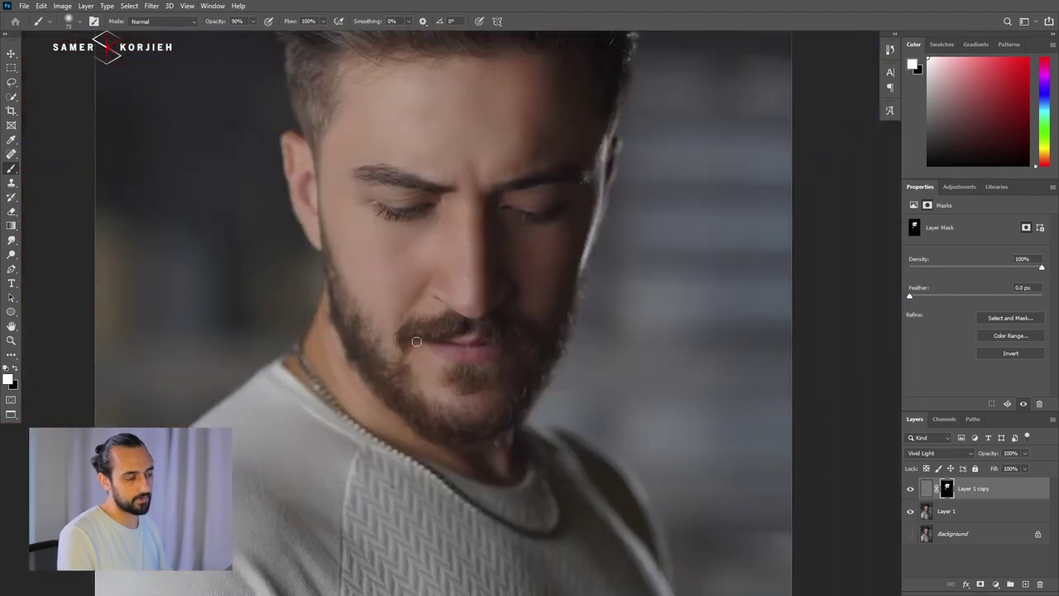
left_click_drag(416, 341, 461, 110)
scroll(362, 284, "up", 2)
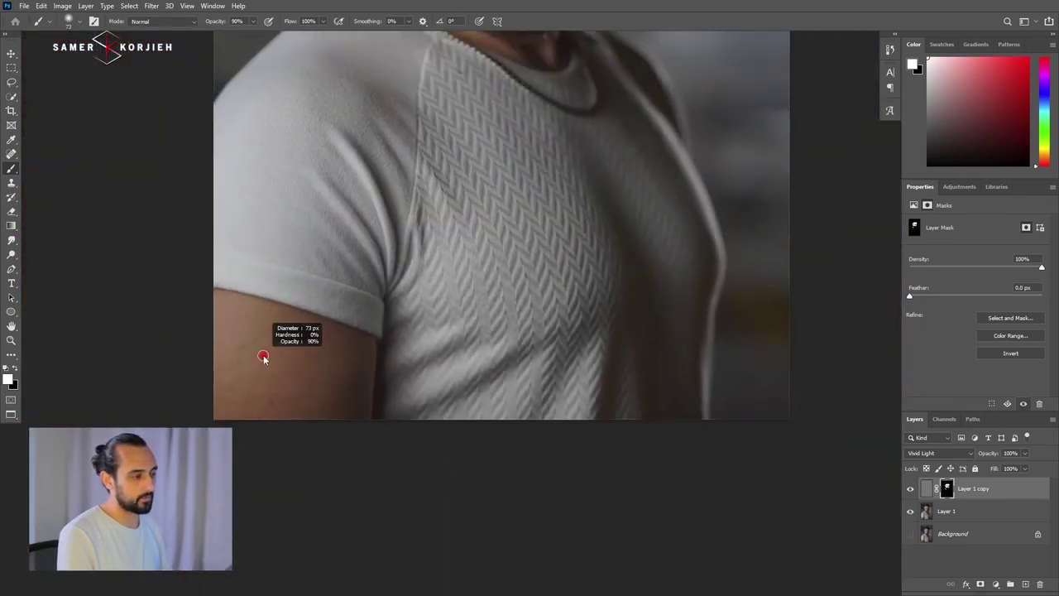
left_click_drag(263, 358, 296, 352)
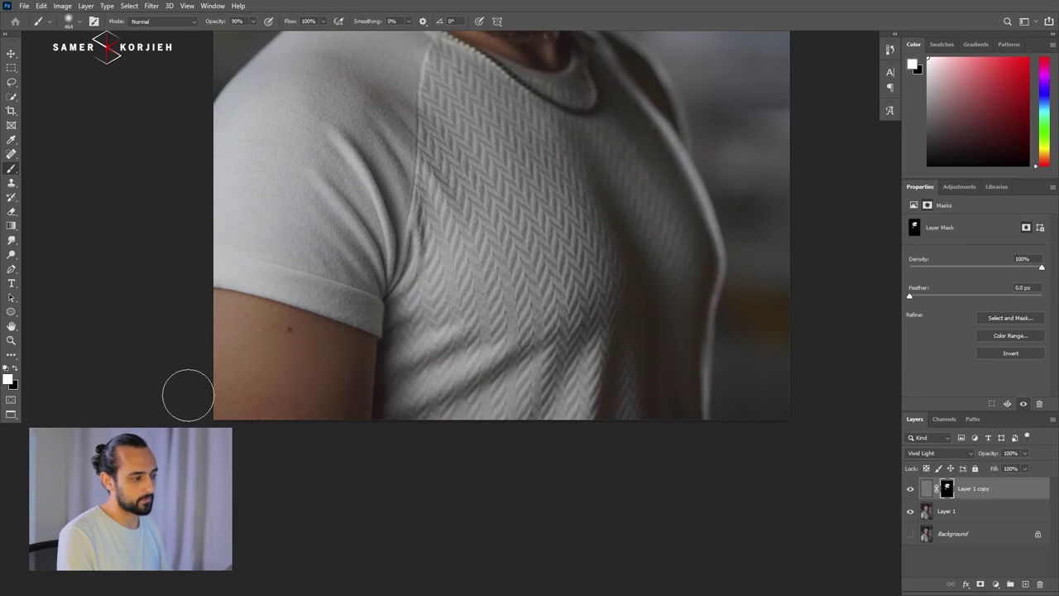
scroll(465, 153, "down", 3)
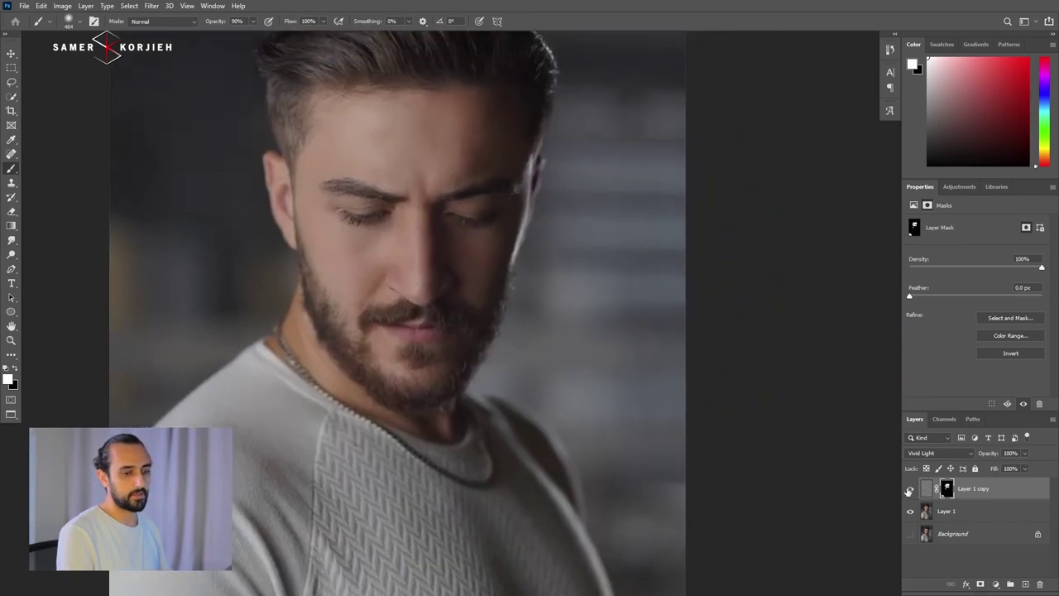
- Hide the smoothing layer and zoom onto the eyes and nose for a before view
left_click(912, 489)
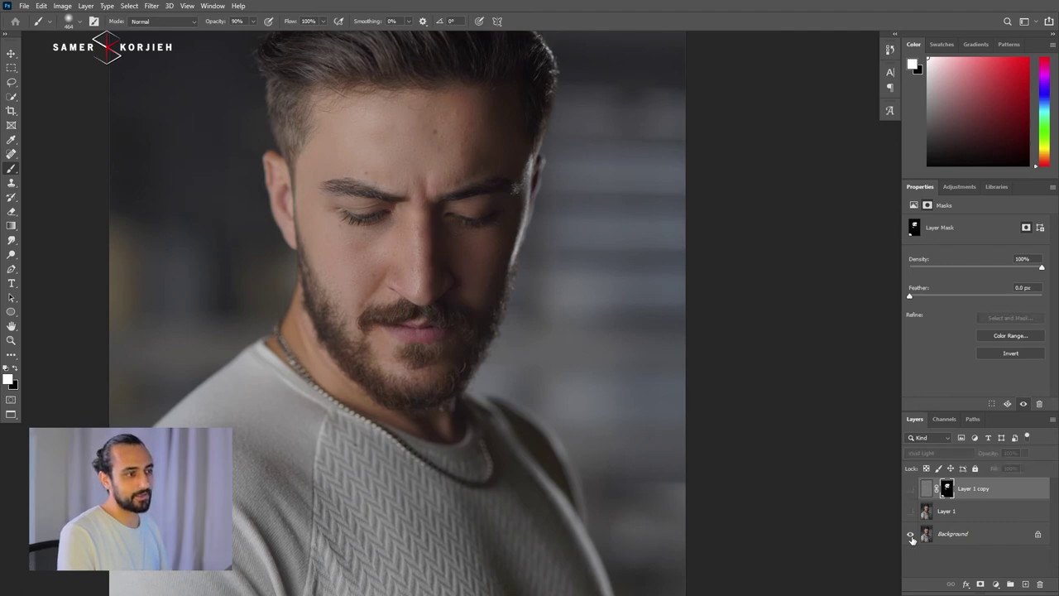
scroll(352, 129, "up", 2)
scroll(399, 173, "up", 2)
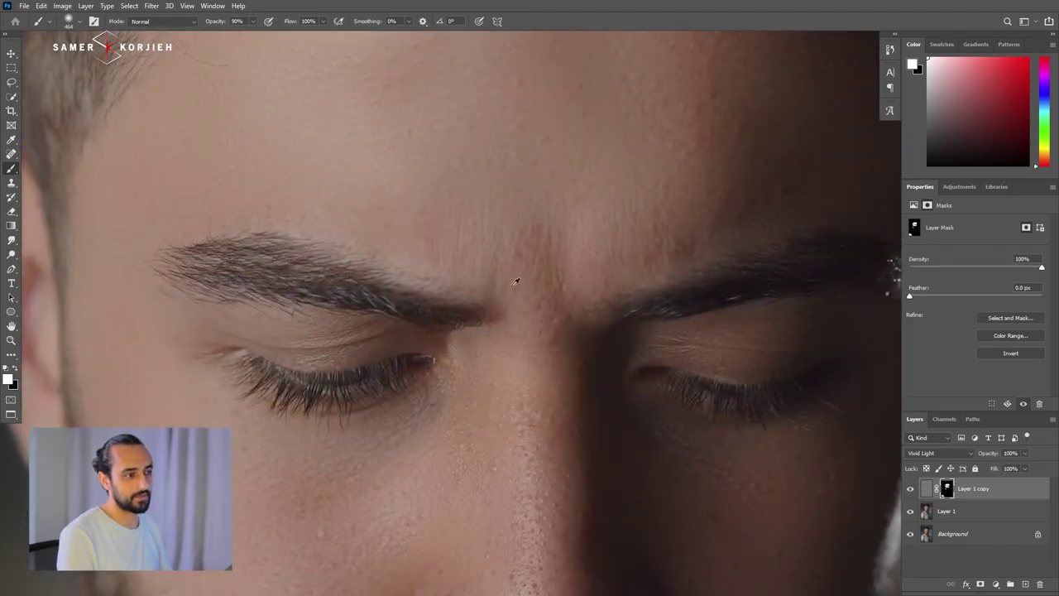
scroll(518, 282, "up", 2)
scroll(522, 508, "up", 2)
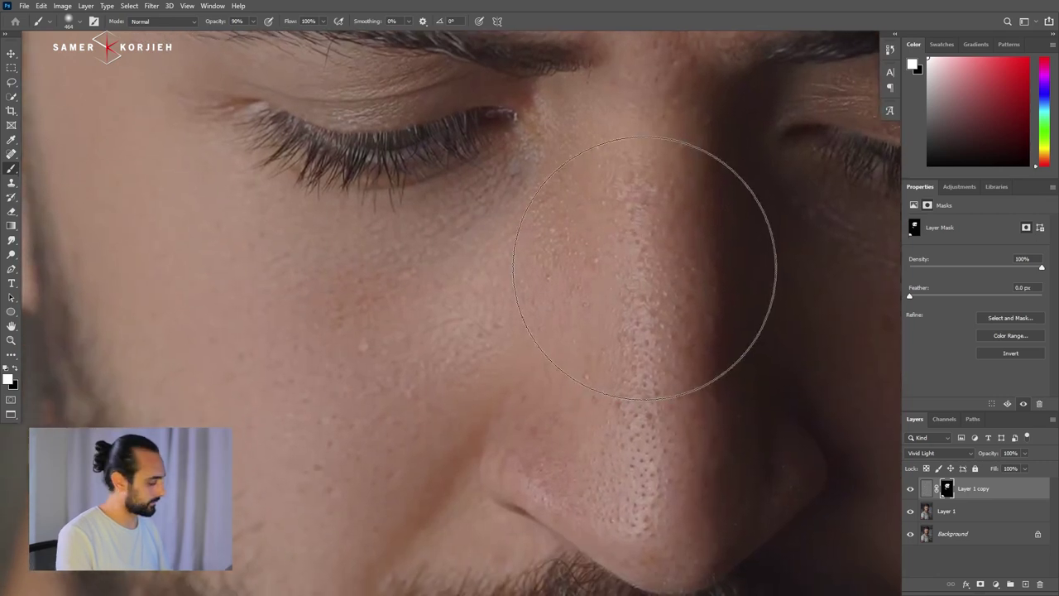
key("v")
scroll(641, 269, "down", 1)
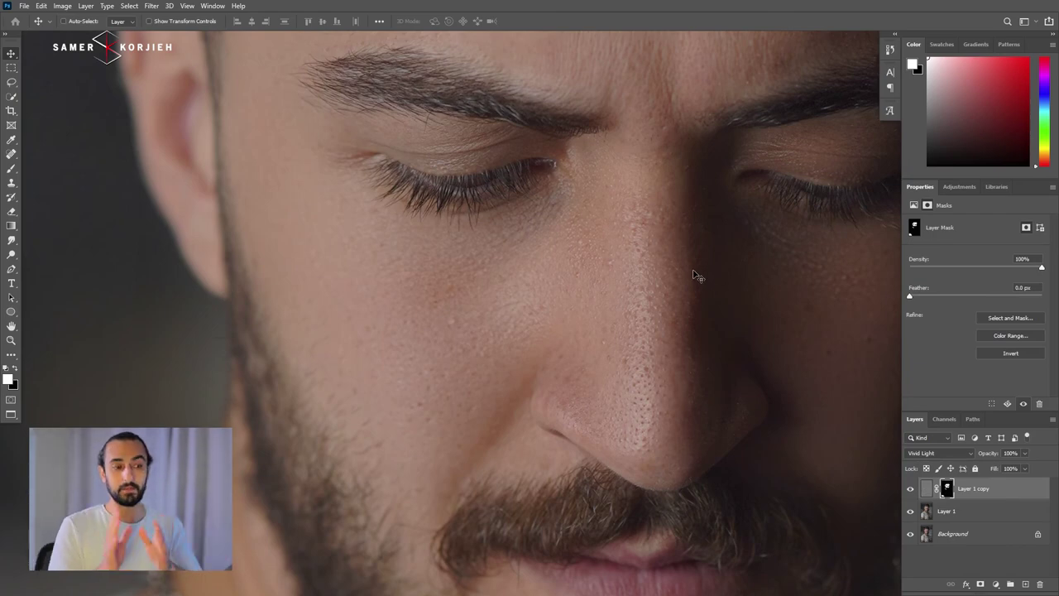
left_click_drag(681, 220, 562, 283)
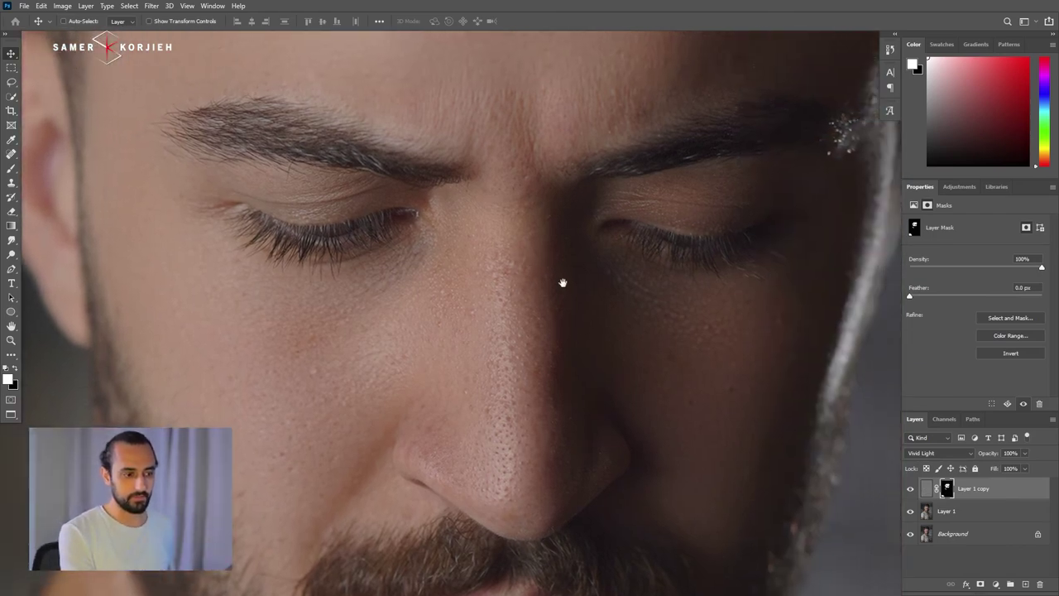
scroll(515, 214, "down", 3)
left_click_drag(549, 172, 561, 251)
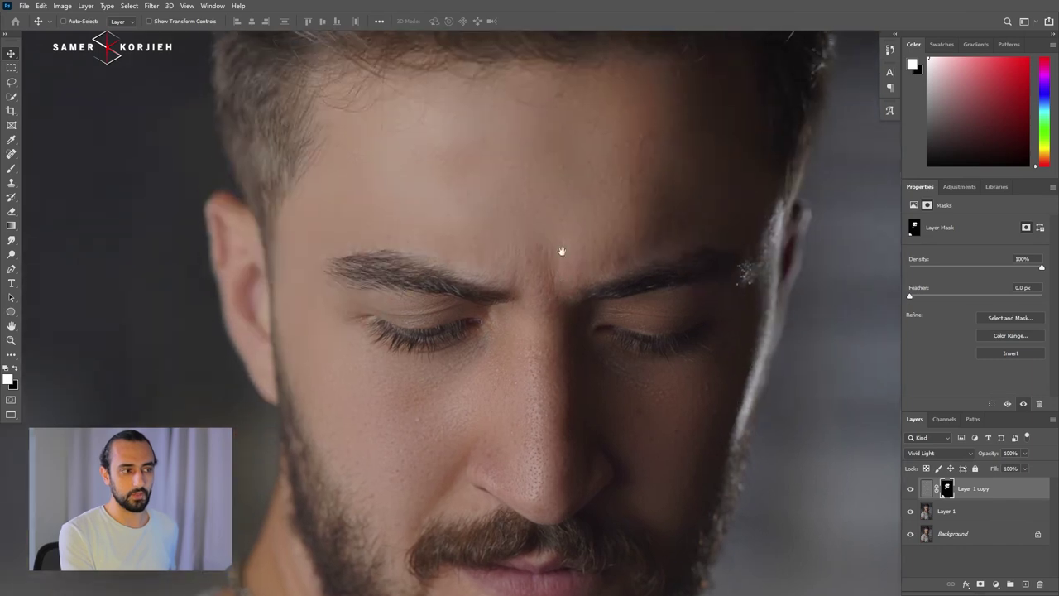
- Toggle the smoothing layer again with the whole photo fitted to compare before and after
left_click(910, 489)
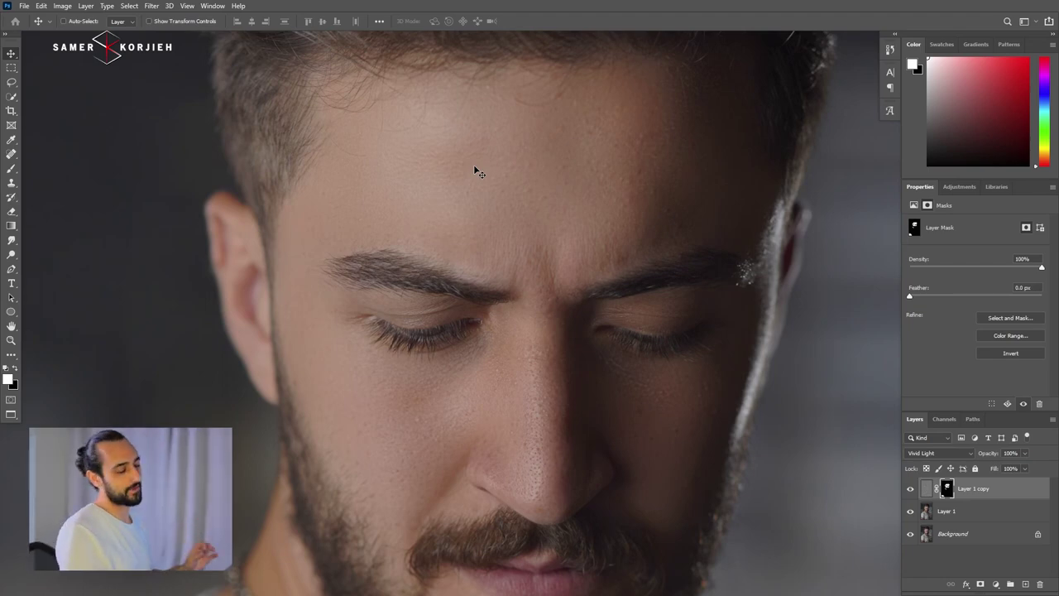
key("ctrl+0")
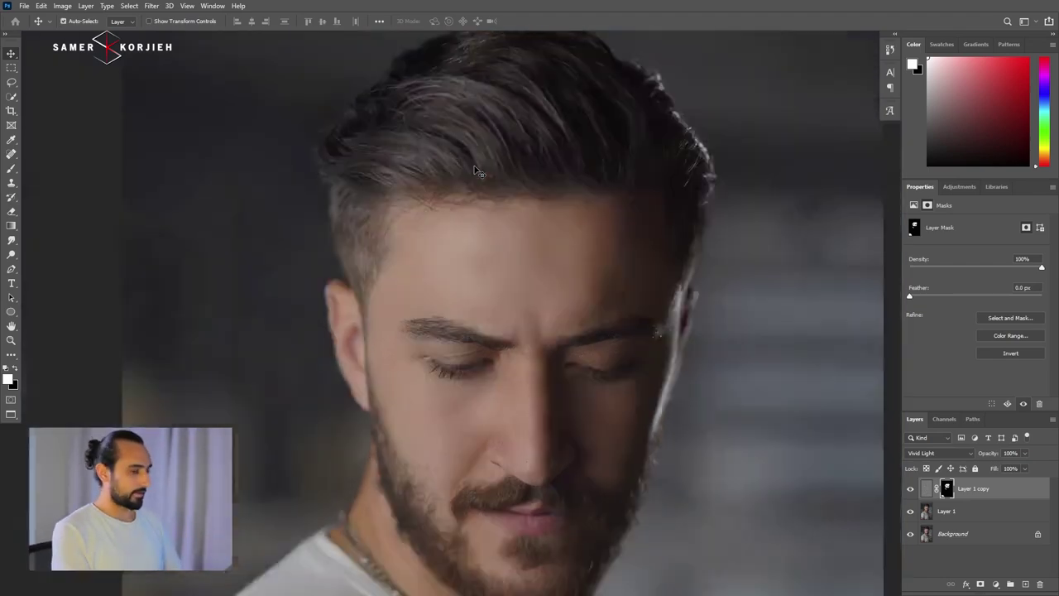
left_click(910, 488)
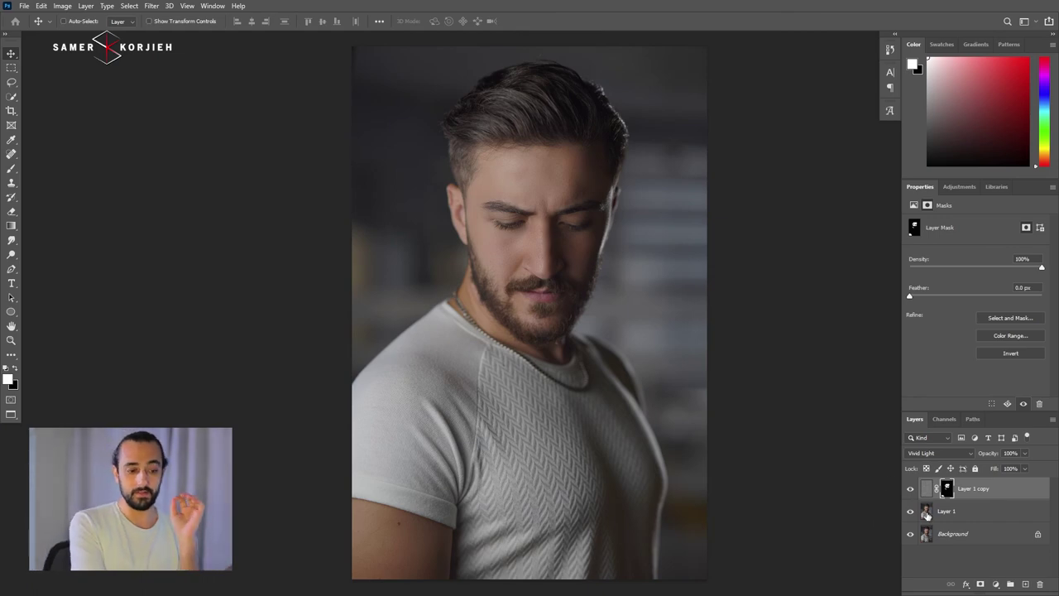
scroll(572, 166, "up", 1)
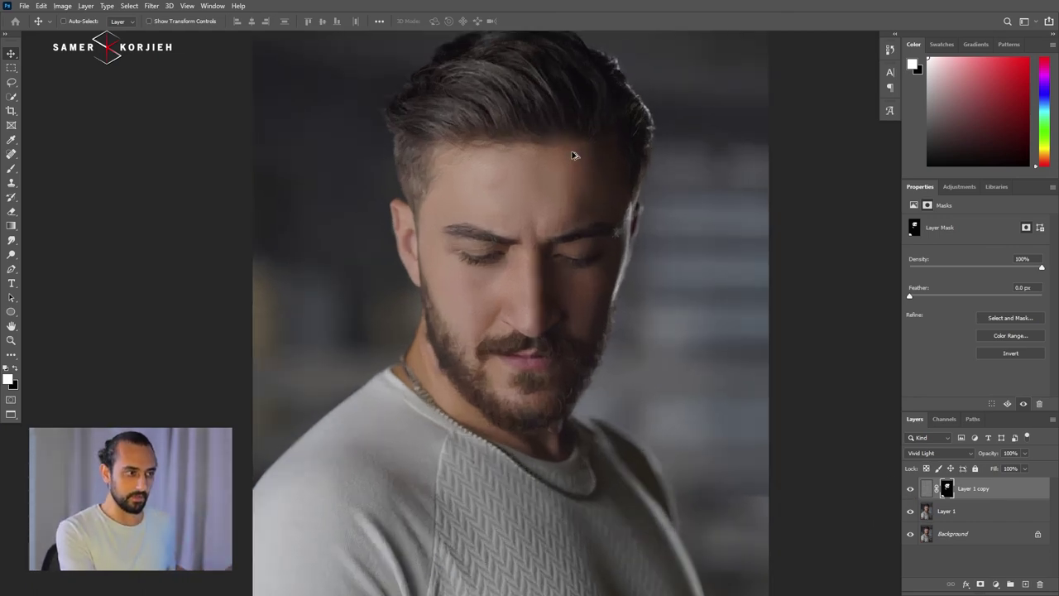
scroll(577, 191, "up", 1)
scroll(577, 191, "up", 1)
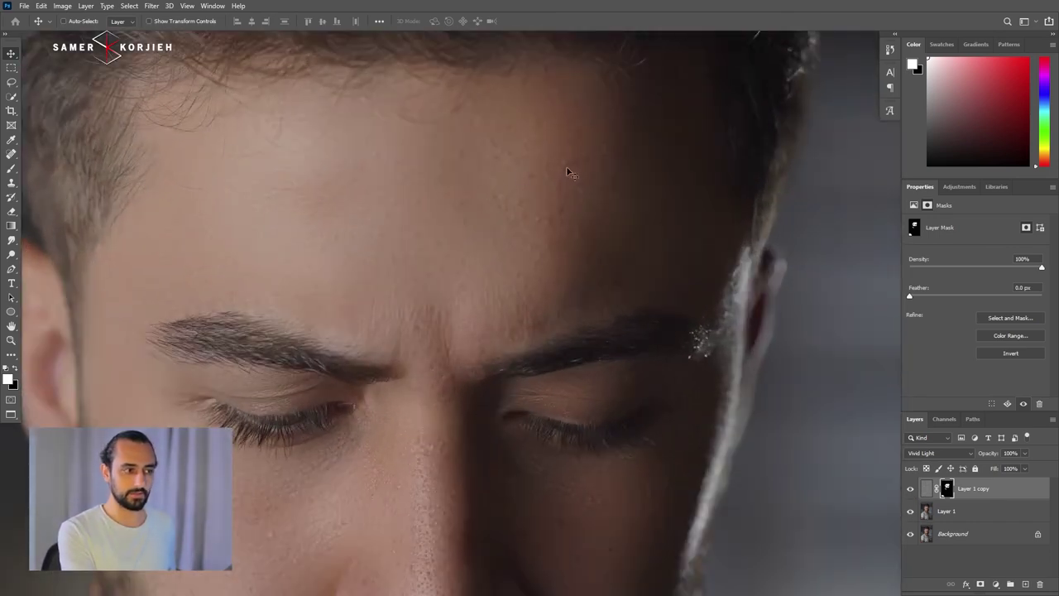
scroll(542, 247, "down", 2)
scroll(546, 239, "down", 1)
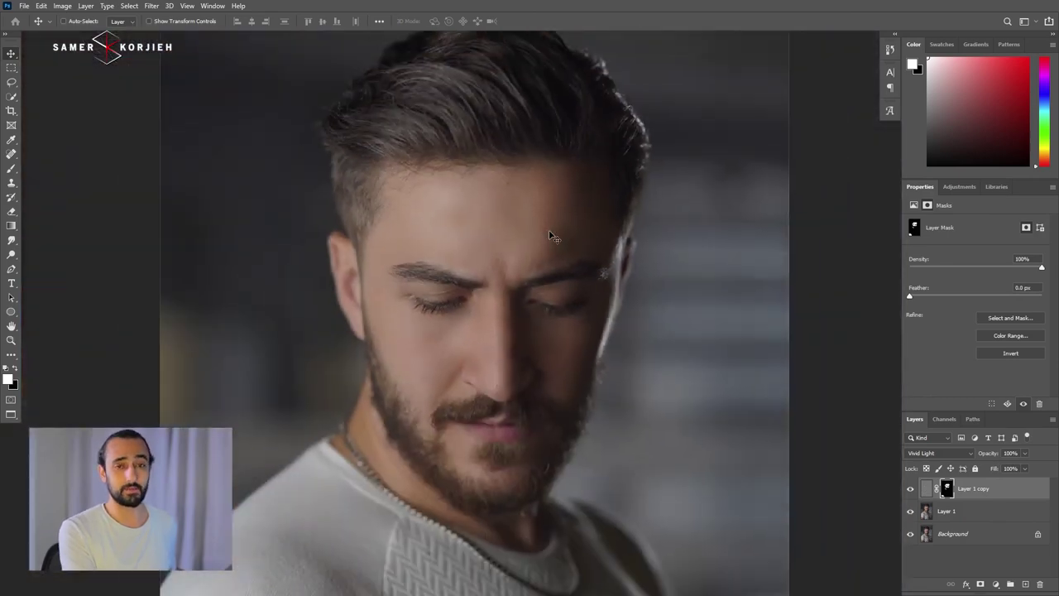
scroll(534, 364, "down", 1)
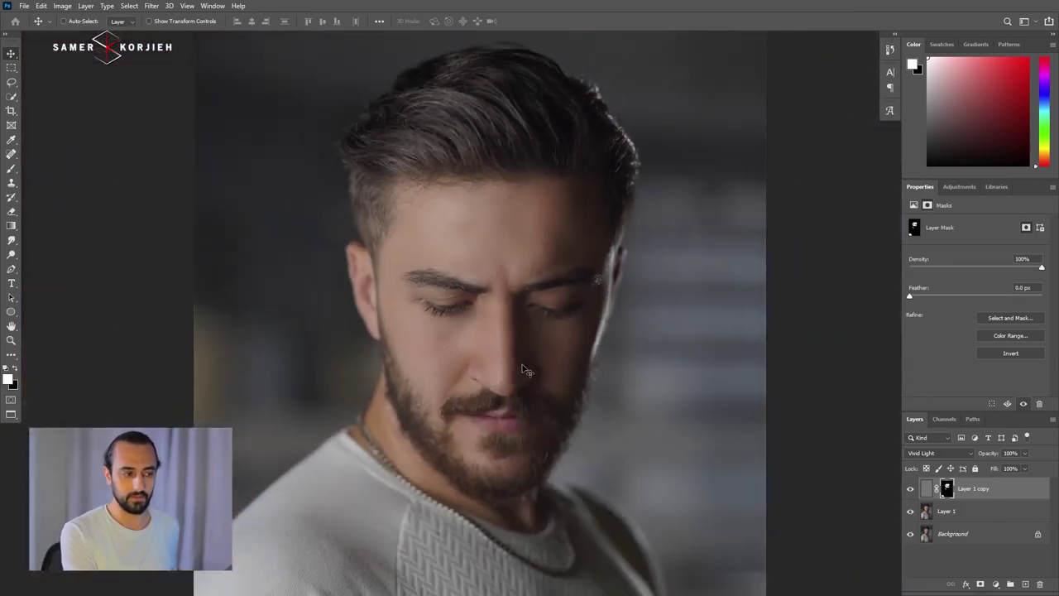
scroll(517, 298, "down", 1)
scroll(517, 289, "down", 1)
scroll(533, 269, "down", 1)
scroll(517, 290, "down", 1)
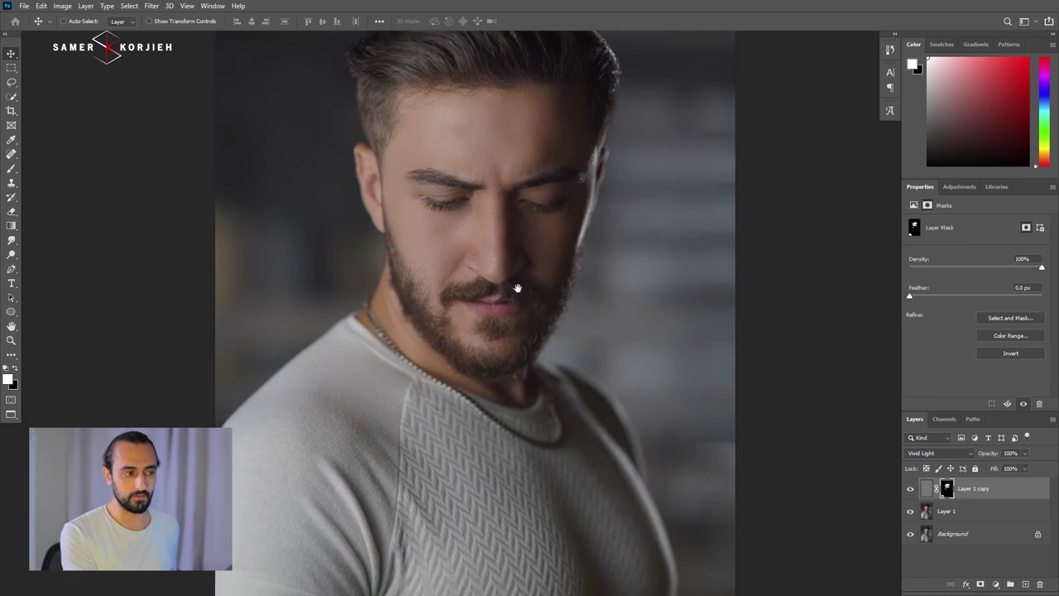
scroll(519, 292, "down", 1)
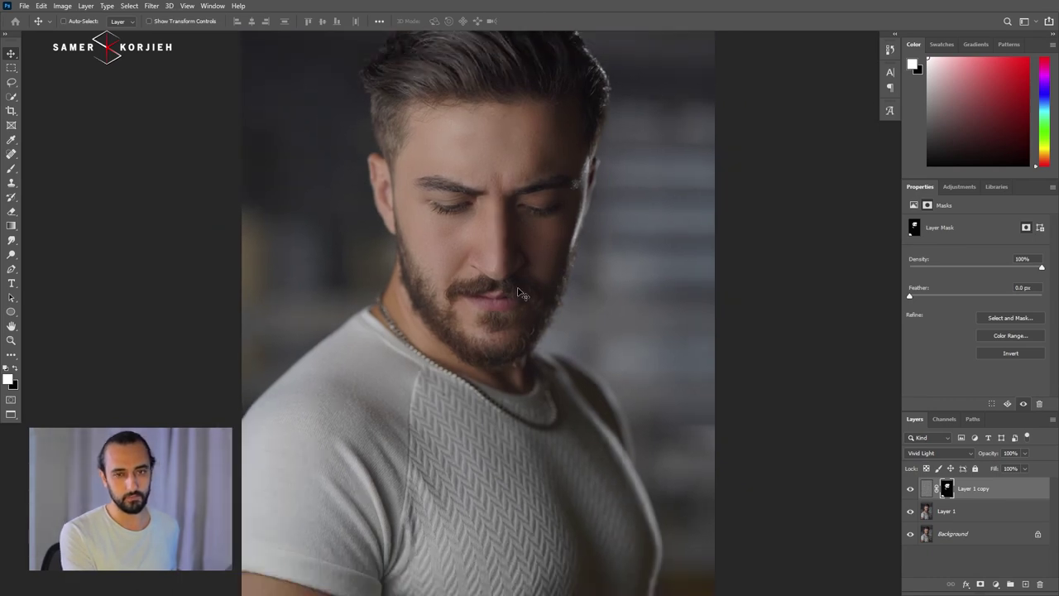
- Add a Hue/Saturation adjustment layer raising Cyans saturation to +66 and Blues to +58
left_click(996, 584)
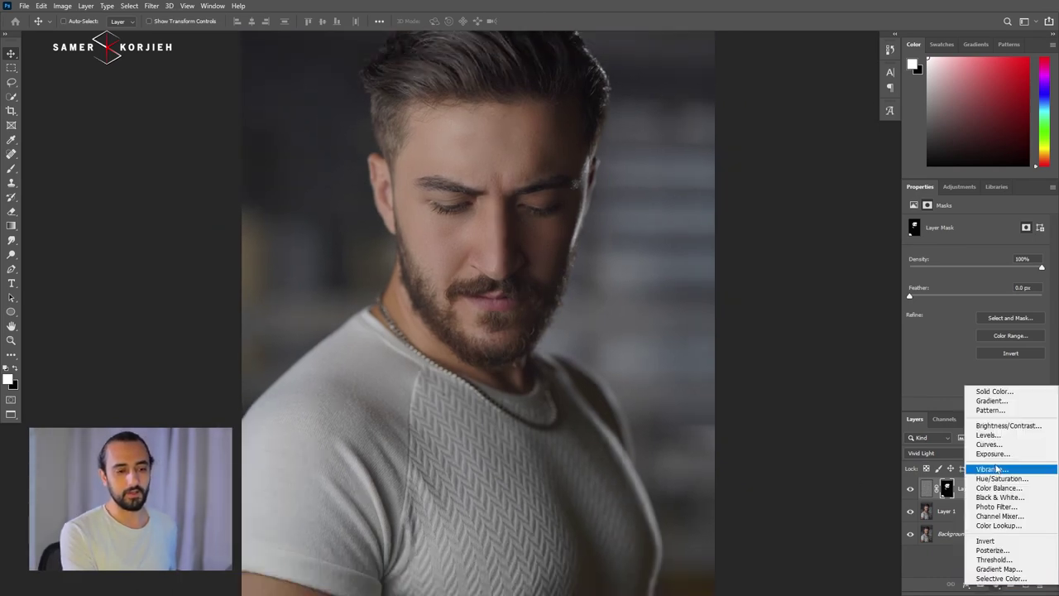
left_click(1001, 478)
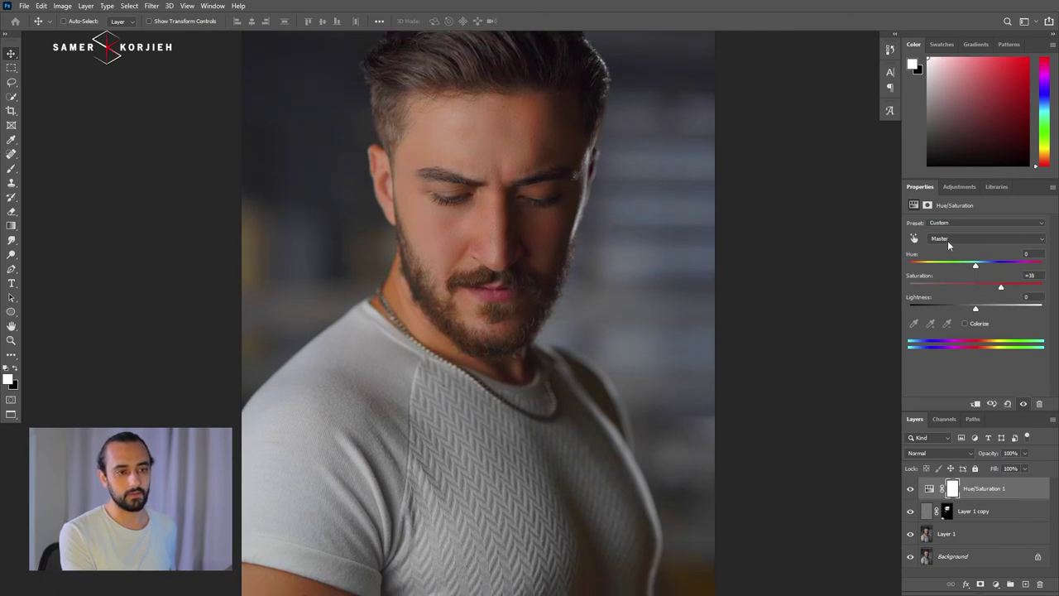
left_click(960, 238)
left_click(960, 281)
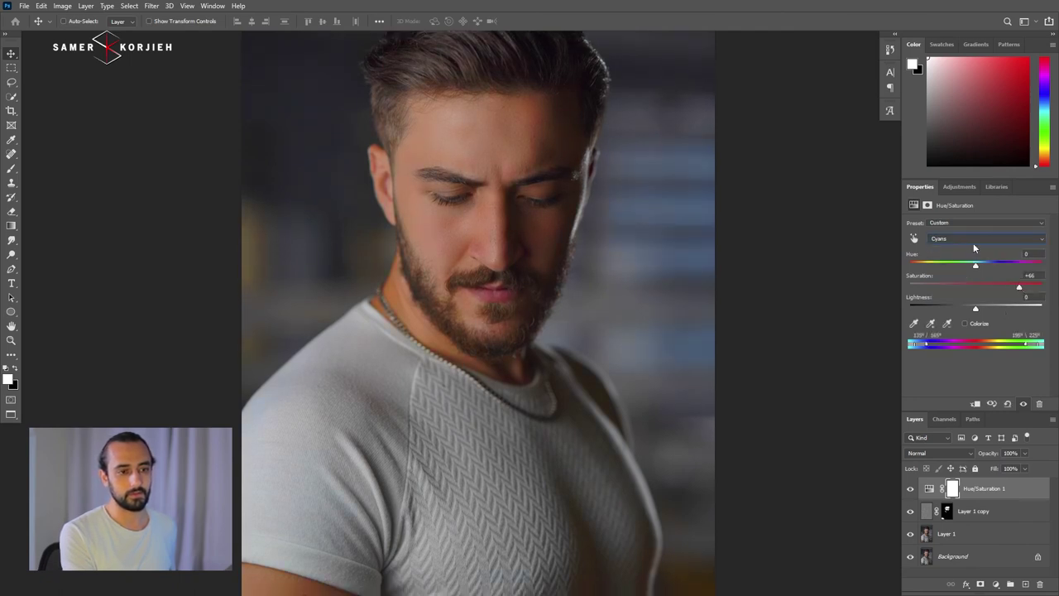
left_click(973, 239)
left_click(986, 287)
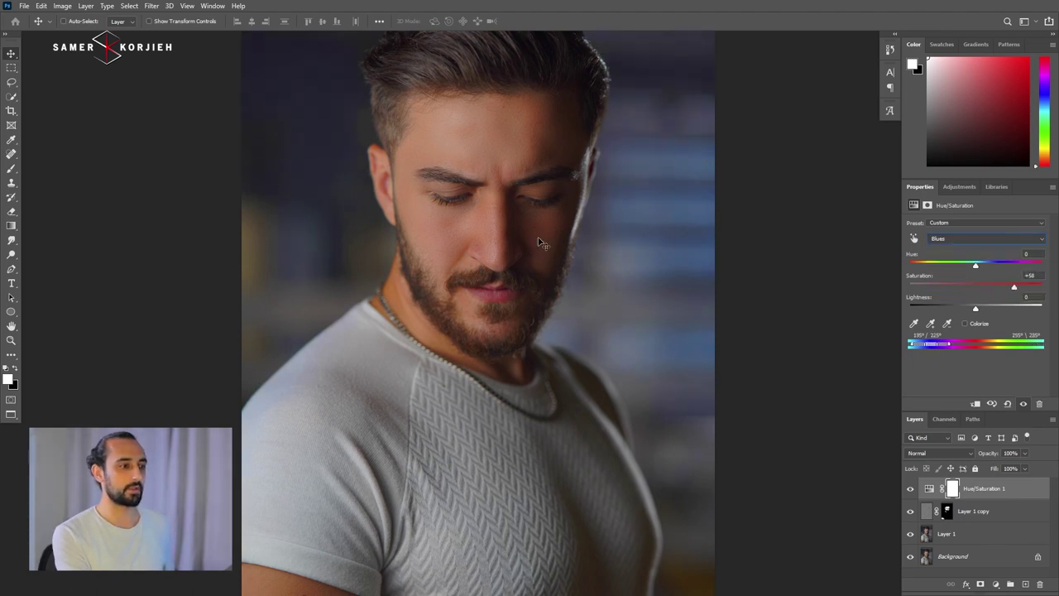
scroll(607, 260, "down", 2)
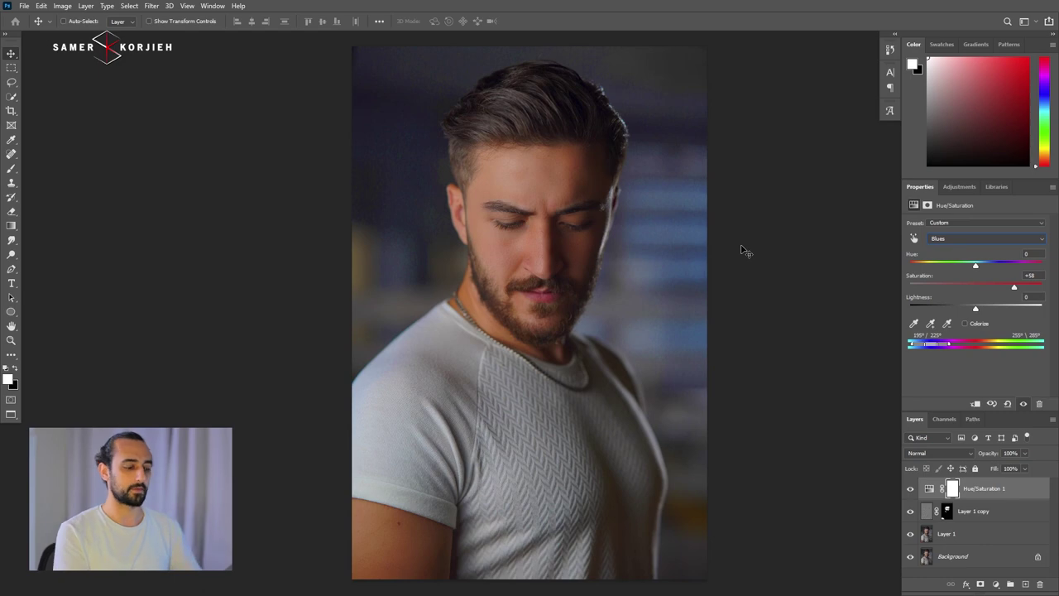